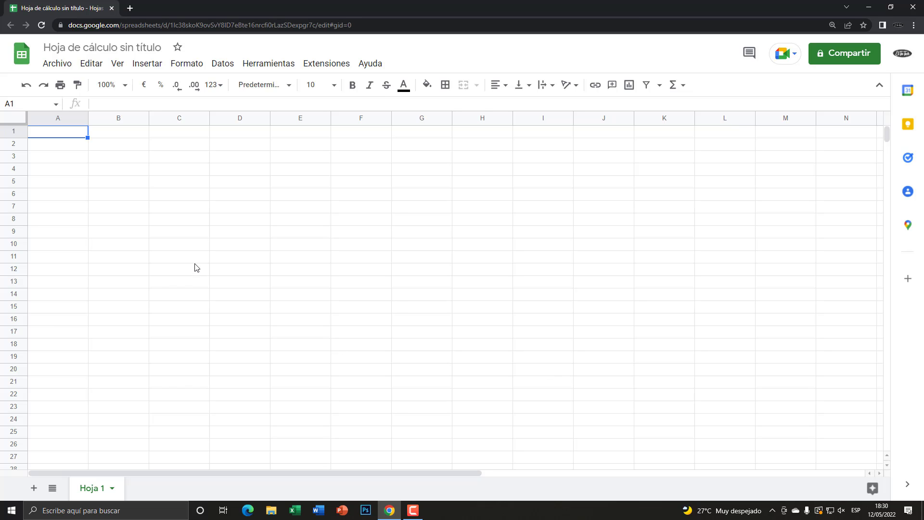
Zoom the sheet to 200% and narrow column A
{"action": "left_click_drag", "start_coordinate": [178, 219], "coordinate": [159, 178]}
{"action": "right_click", "coordinate": [158, 178]}
{"action": "left_click", "coordinate": [114, 144]}
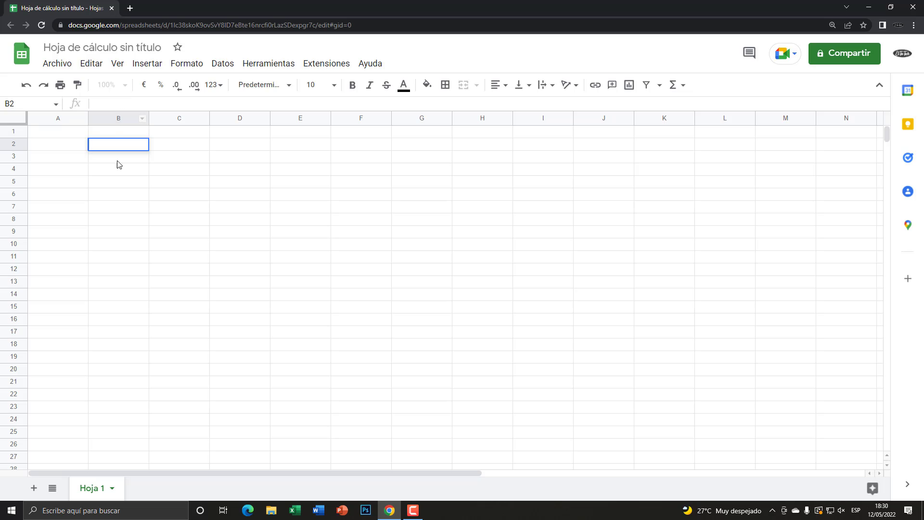
{"action": "left_click", "coordinate": [128, 86]}
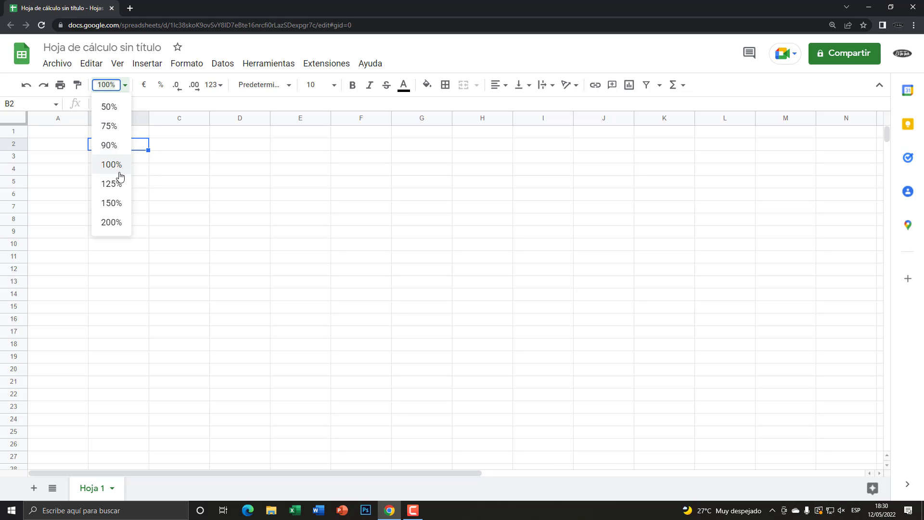
{"action": "left_click", "coordinate": [110, 221]}
{"action": "left_click_drag", "start_coordinate": [165, 120], "coordinate": [106, 120]}
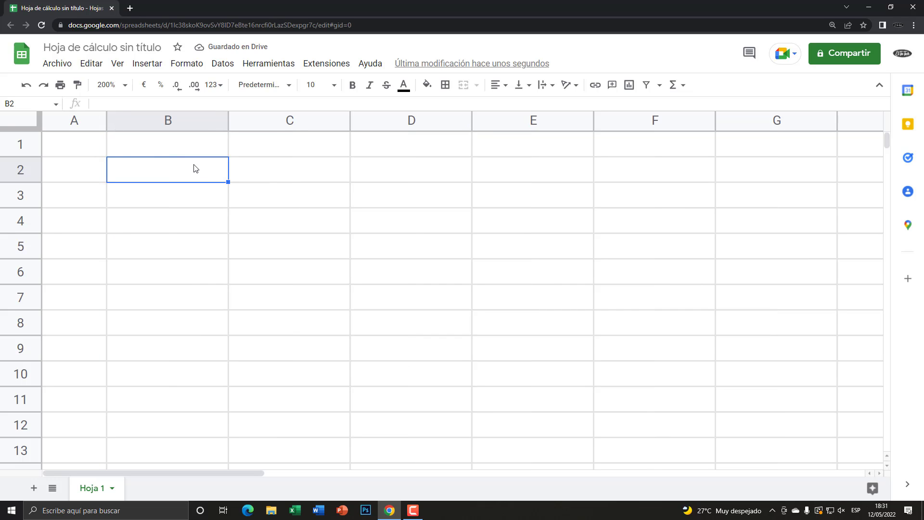
Label cell B2 'Fecha :'
{"action": "type", "text": "fecha"}
{"action": "key", "text": "BackSpace"}
{"action": "key", "text": "BackSpace"}
{"action": "key", "text": "BackSpace"}
{"action": "key", "text": "BackSpace"}
{"action": "key", "text": "BackSpace"}
{"action": "key", "text": "BackSpace"}
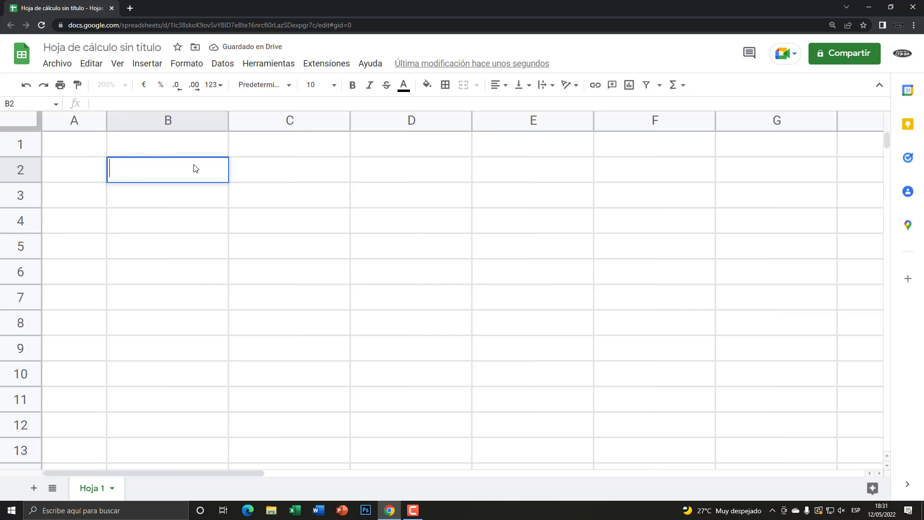
{"action": "type", "text": "Fecha :"}
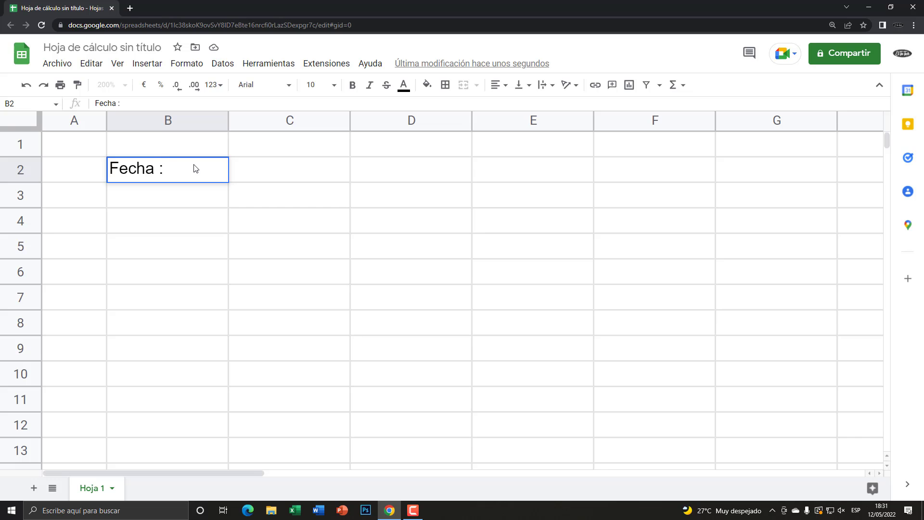
{"action": "left_click", "coordinate": [246, 173]}
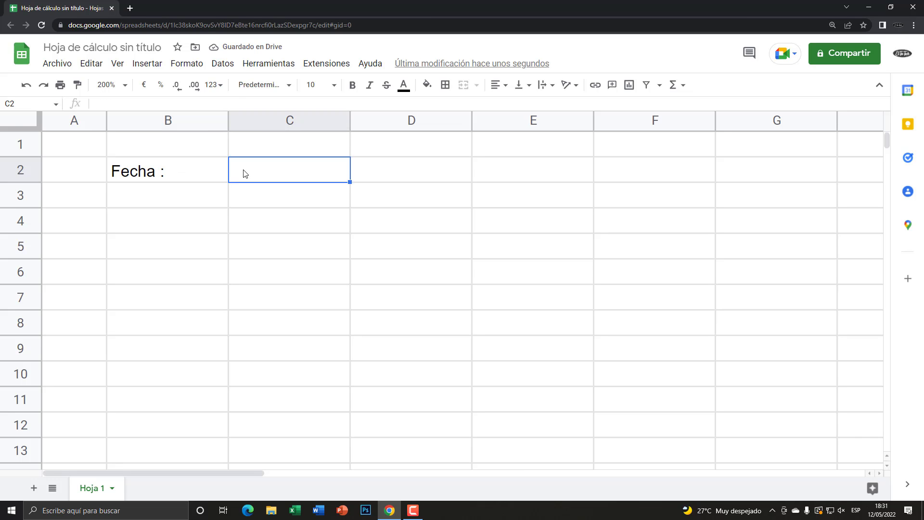
Give cell C2 a light green fill
{"action": "left_click", "coordinate": [427, 85]}
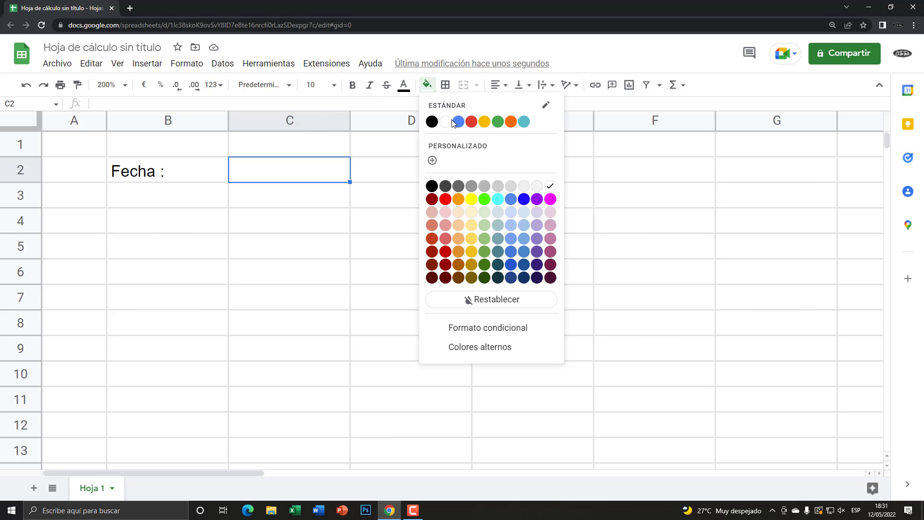
{"action": "left_click", "coordinate": [485, 215]}
{"action": "left_click", "coordinate": [295, 219]}
{"action": "left_click", "coordinate": [274, 180]}
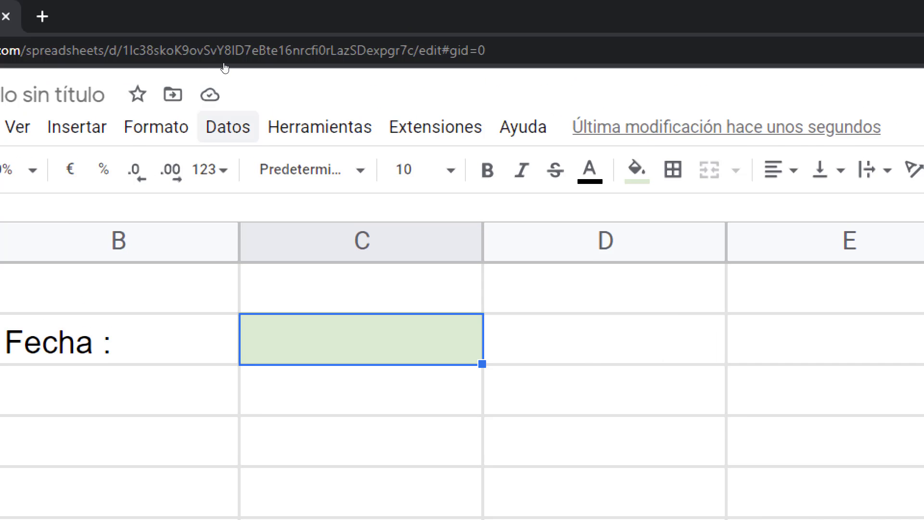
Add a Fecha 'es una fecha válida' validation rule to C2 and save it
{"action": "left_click", "coordinate": [221, 65]}
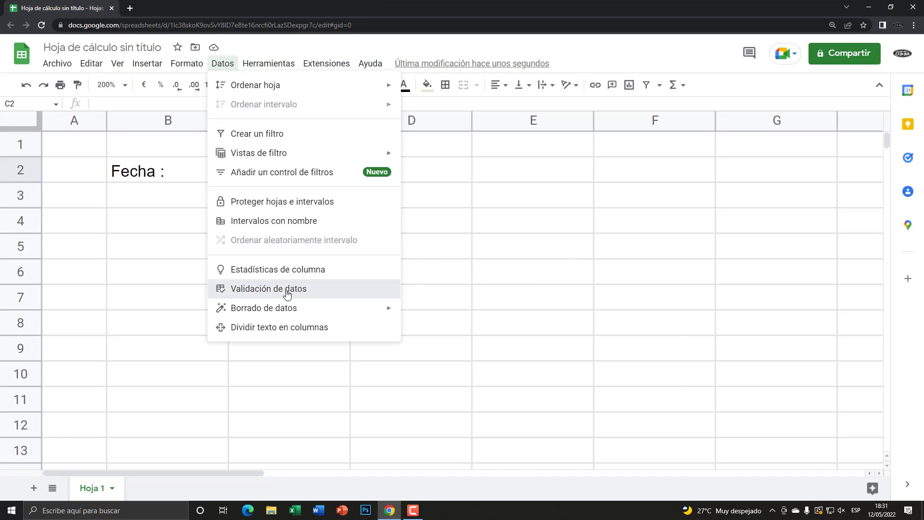
{"action": "left_click", "coordinate": [269, 291]}
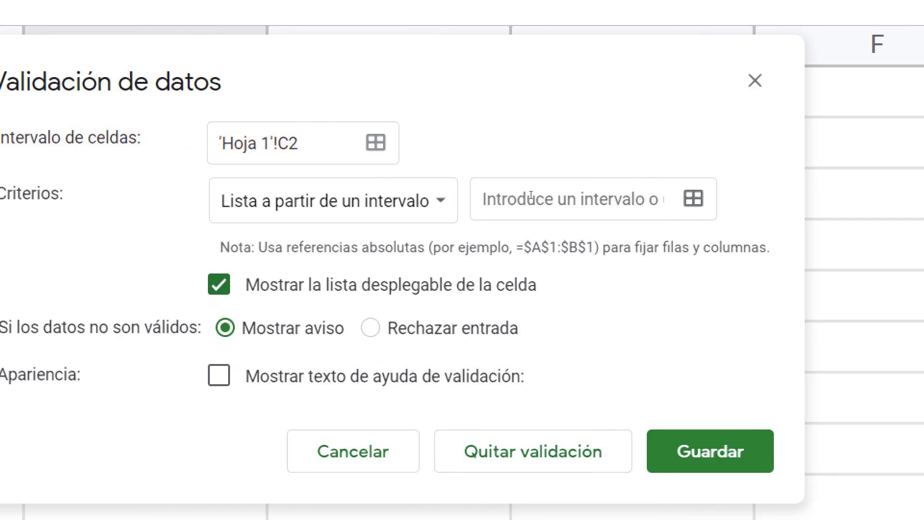
{"action": "left_click", "coordinate": [628, 201]}
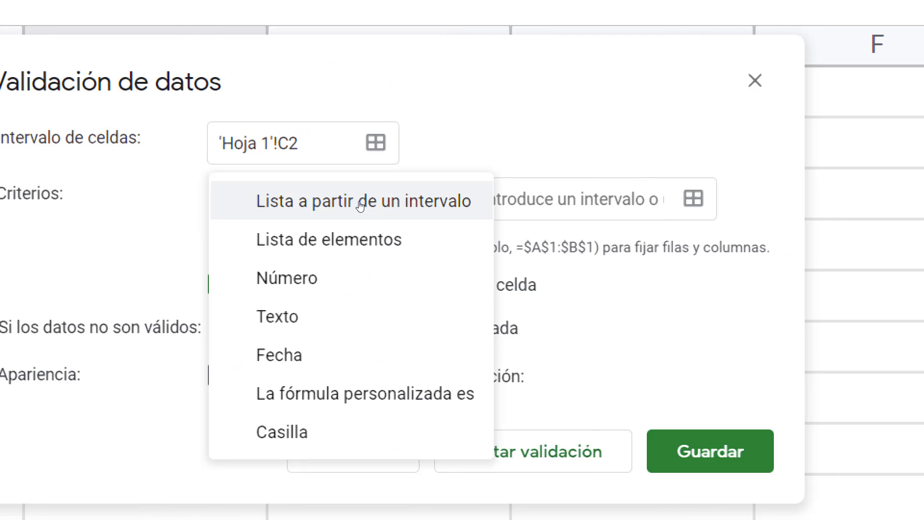
{"action": "key", "text": "Down"}
{"action": "key", "text": "Down"}
{"action": "key", "text": "Down"}
{"action": "key", "text": "Down"}
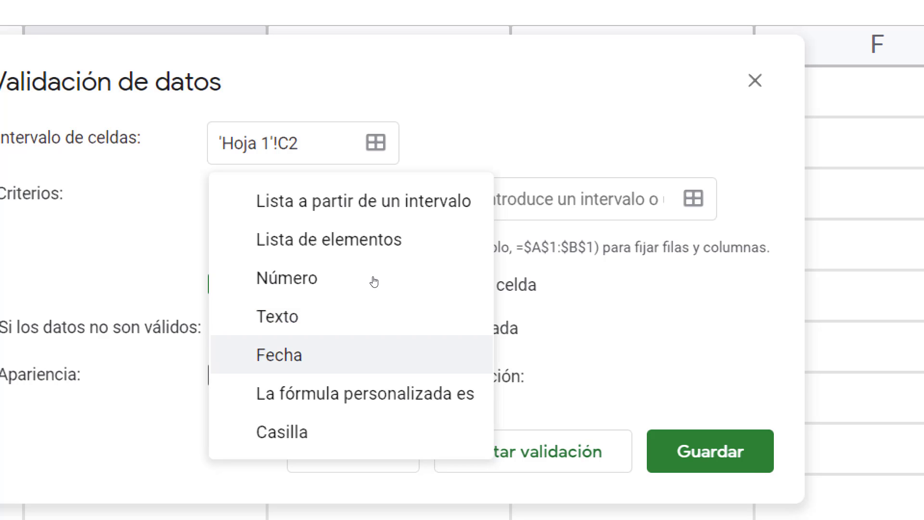
{"action": "key", "text": "Return"}
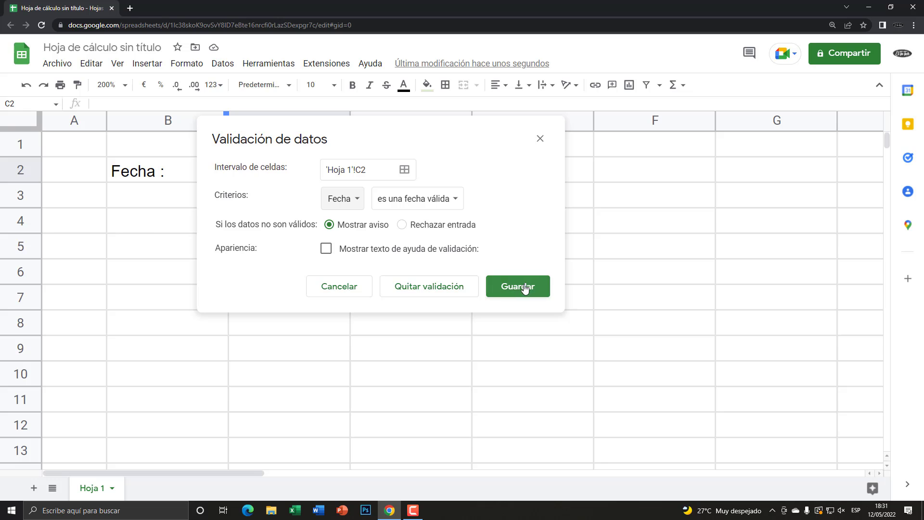
{"action": "left_click", "coordinate": [526, 287]}
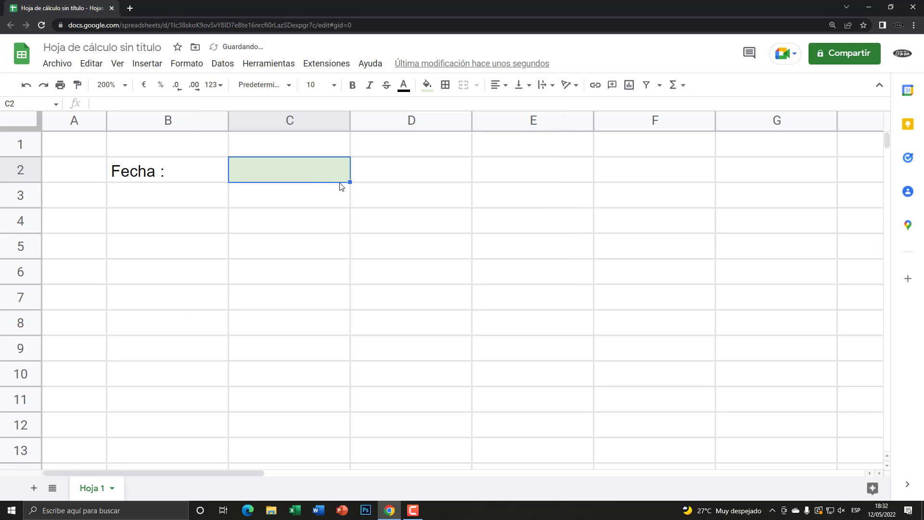
Pick 12 May 2022 in C2's calendar, then change it to 9 May 2022
{"action": "double_click", "coordinate": [302, 173]}
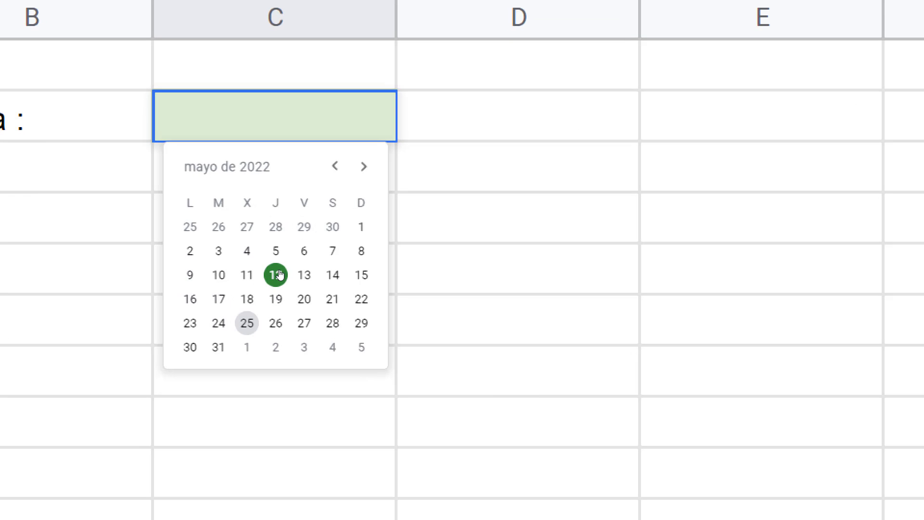
{"action": "left_click", "coordinate": [281, 275]}
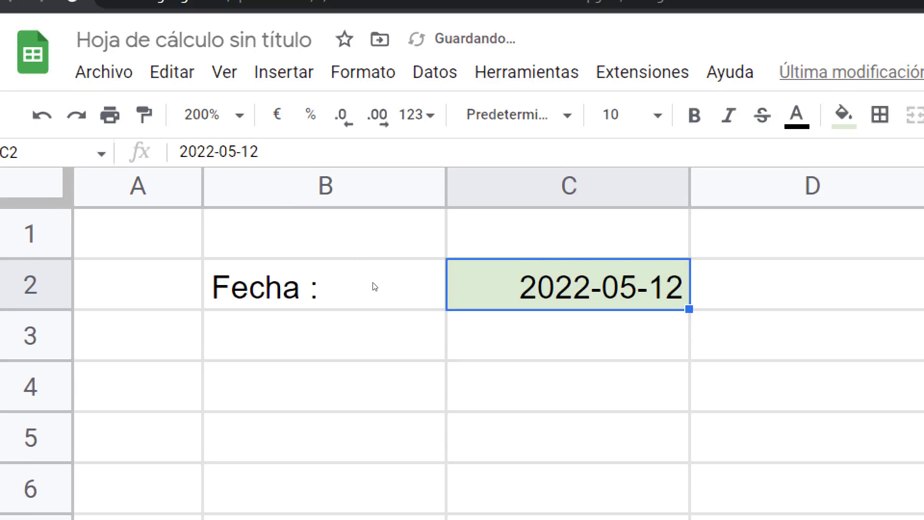
{"action": "double_click", "coordinate": [355, 183]}
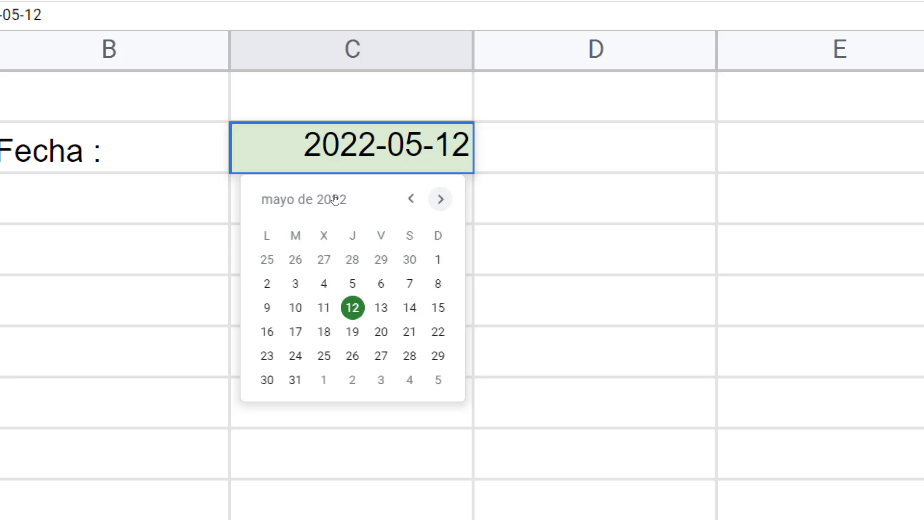
{"action": "key", "text": "Return"}
{"action": "key", "text": "Return"}
{"action": "key", "text": "shift+Tab"}
{"action": "key", "text": "Return"}
{"action": "key", "text": "Return"}
{"action": "key", "text": "Return"}
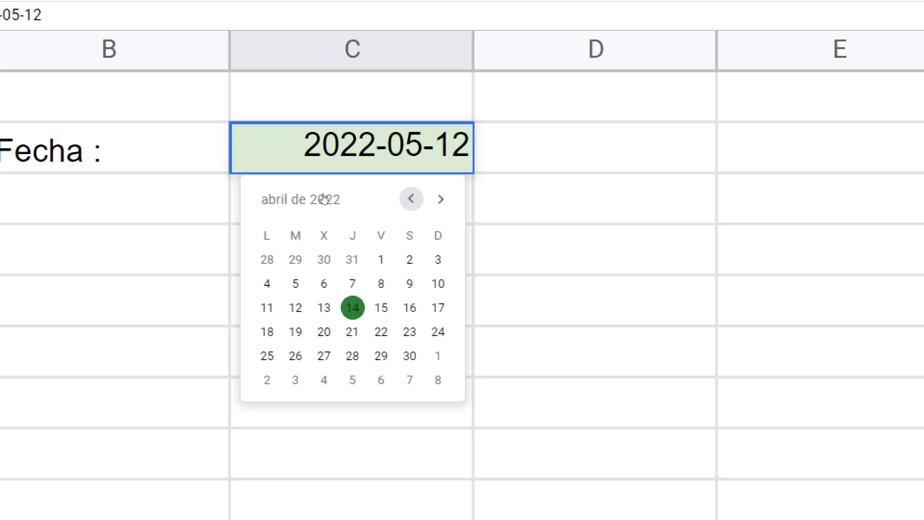
{"action": "key", "text": "Return"}
{"action": "key", "text": "Tab"}
{"action": "key", "text": "Return"}
{"action": "key", "text": "Return"}
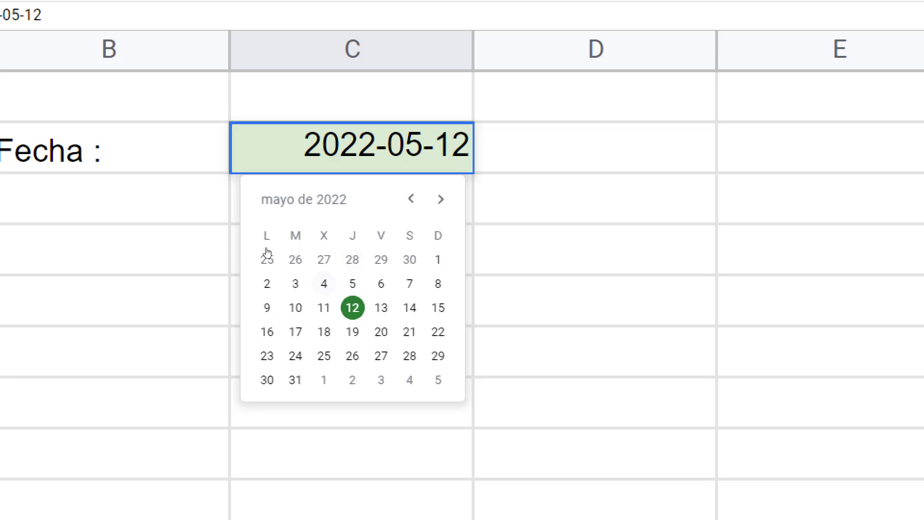
{"action": "key", "text": "Tab"}
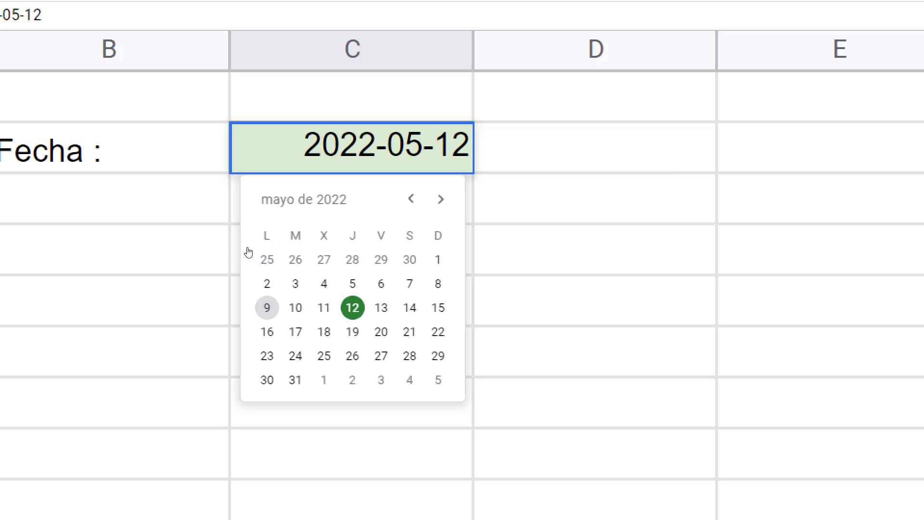
{"action": "key", "text": "Return"}
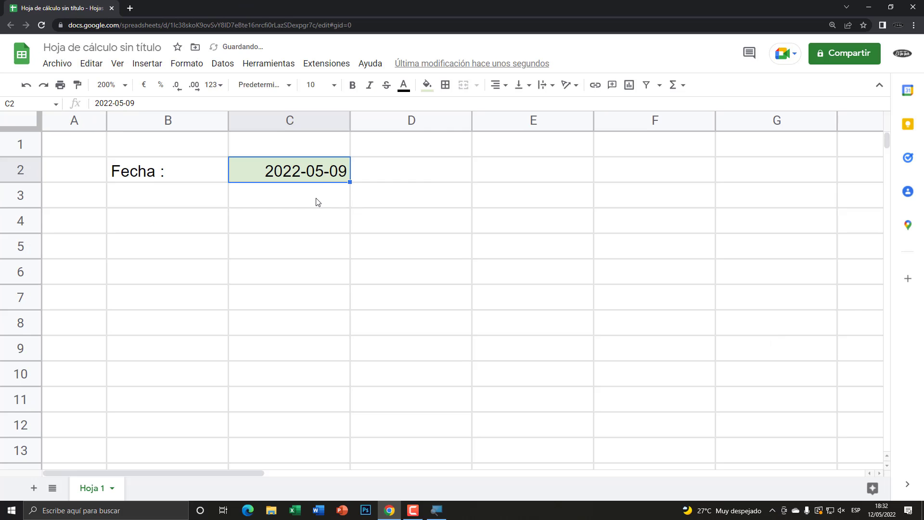
{"action": "key", "text": "Down"}
{"action": "left_click", "coordinate": [315, 175]}
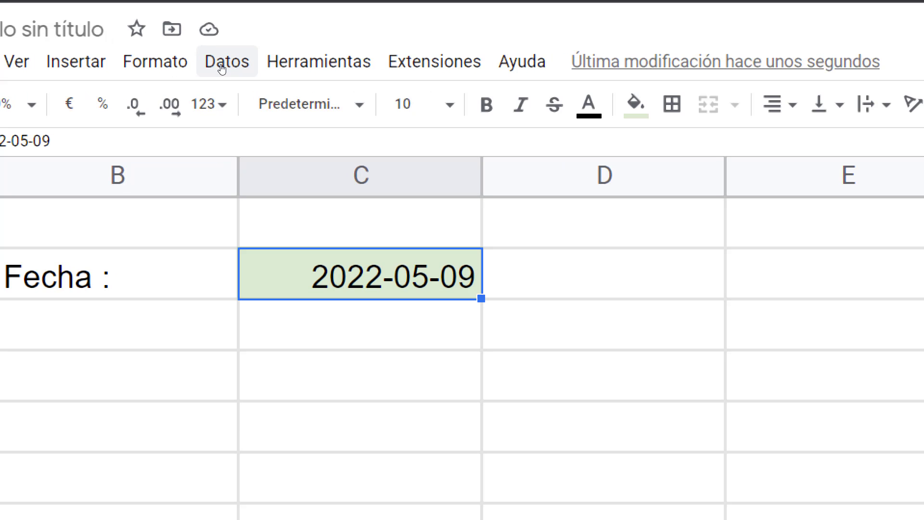
Change C2's date condition to 'igual a' 12/05/2022 and save the rule
{"action": "left_click", "coordinate": [223, 67]}
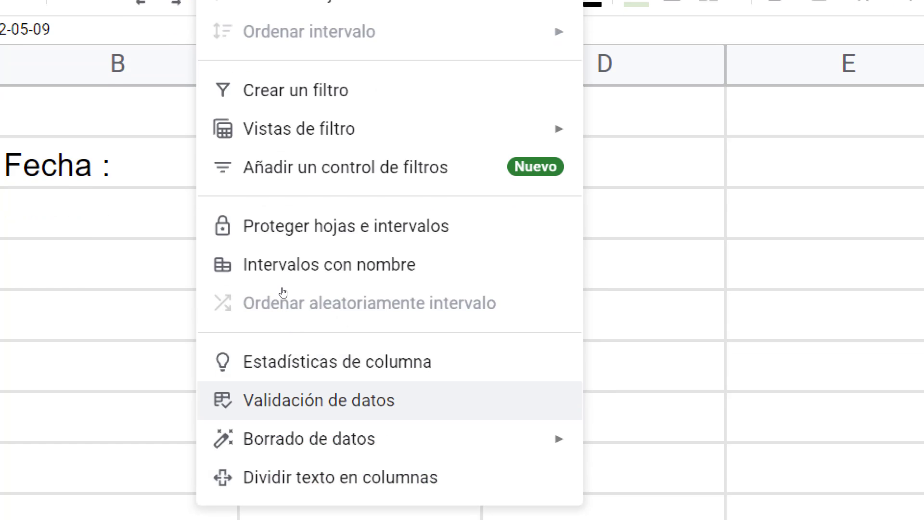
{"action": "left_click", "coordinate": [318, 400]}
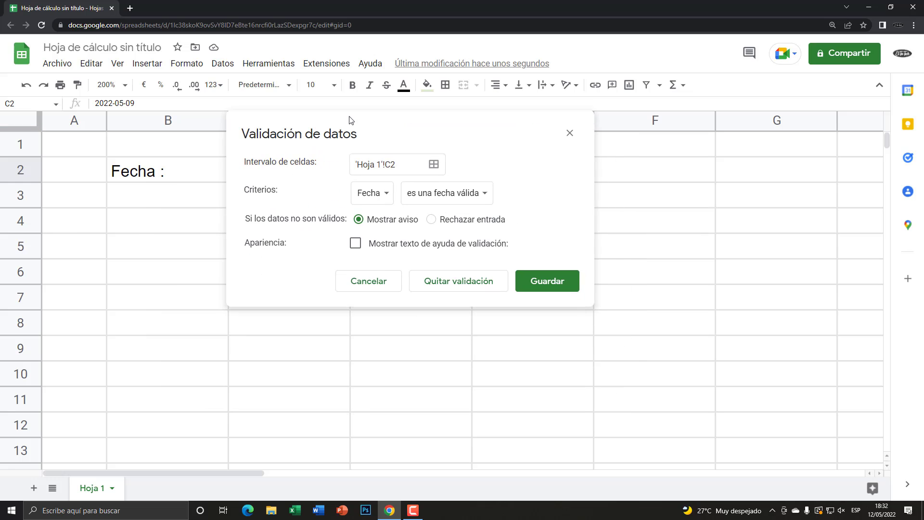
{"action": "left_click_drag", "start_coordinate": [399, 188], "coordinate": [346, 130]}
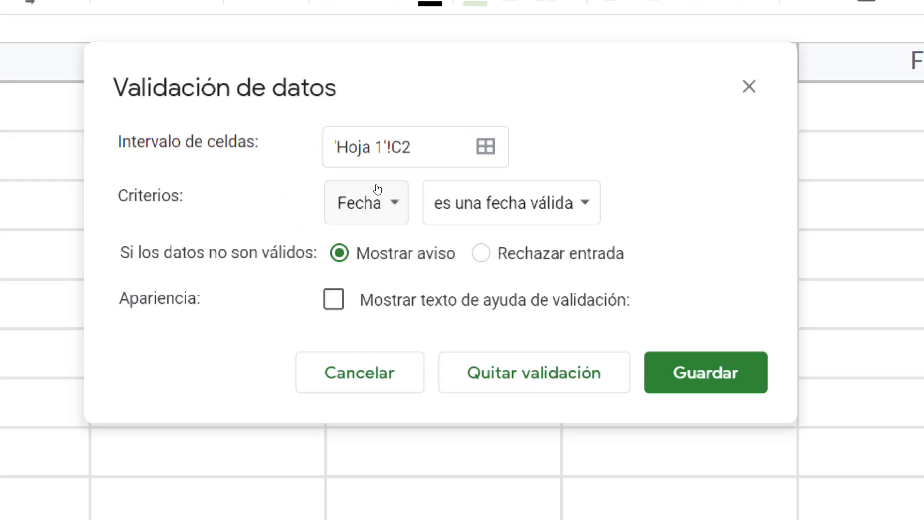
{"action": "left_click", "coordinate": [381, 195]}
{"action": "left_click", "coordinate": [399, 198]}
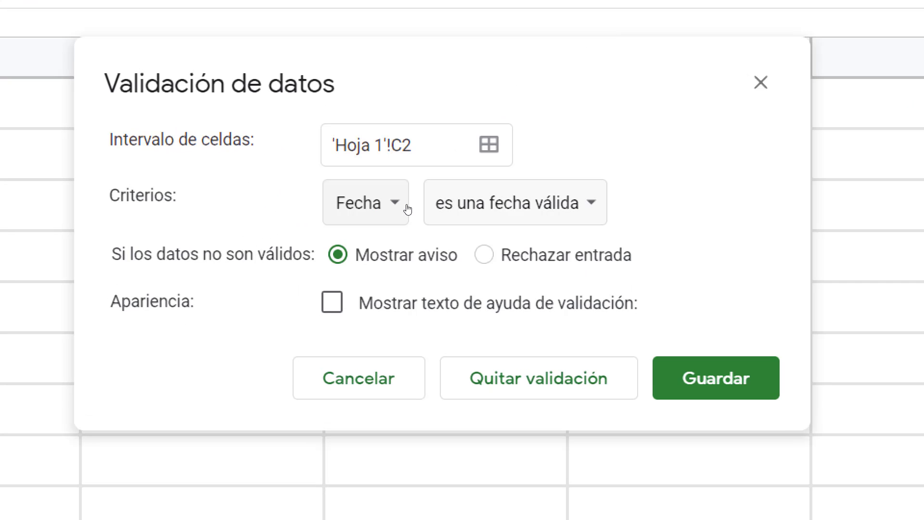
{"action": "left_click", "coordinate": [484, 202]}
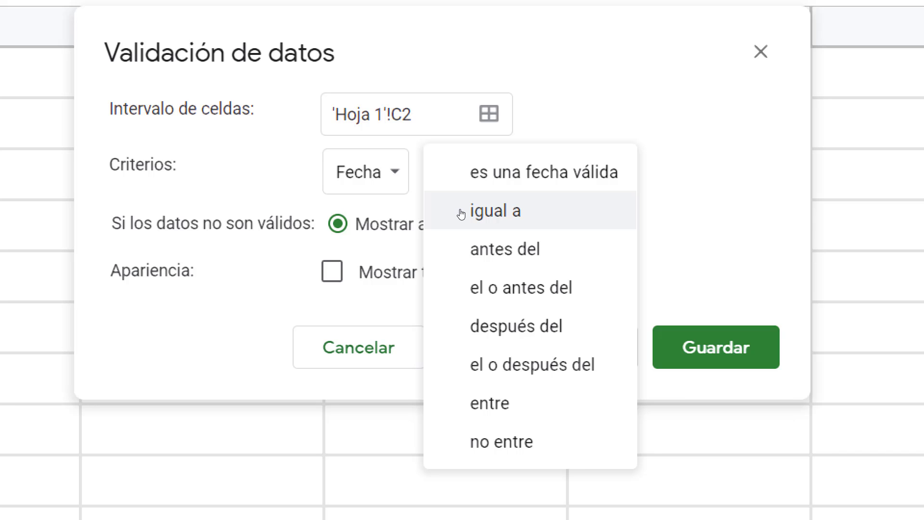
{"action": "left_click", "coordinate": [447, 212]}
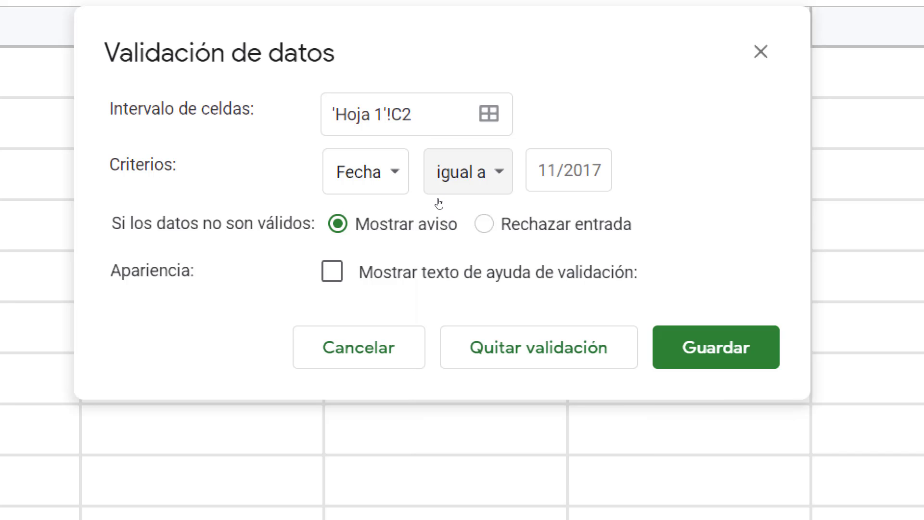
{"action": "key", "text": "Tab"}
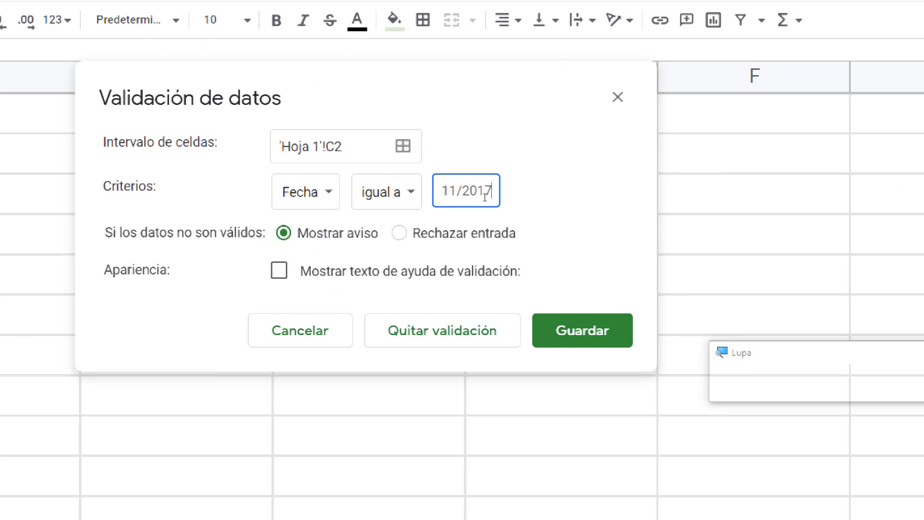
{"action": "type", "text": "12/0"}
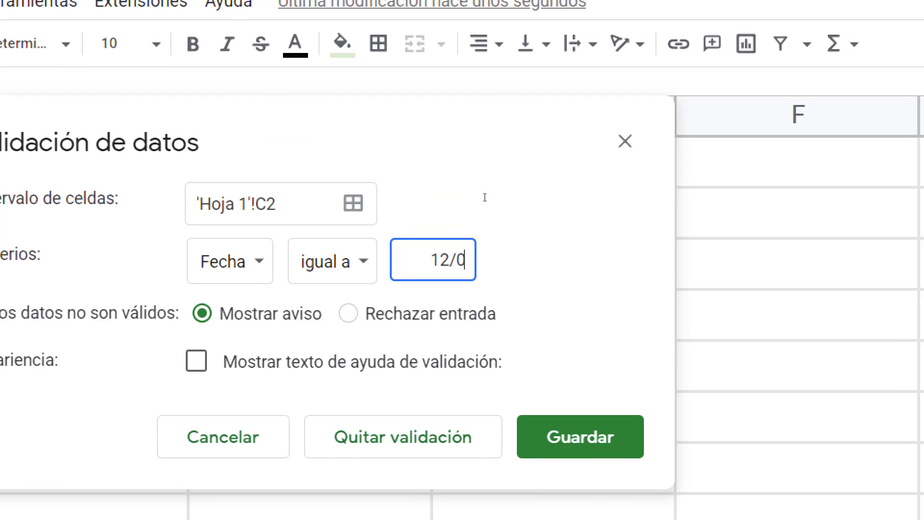
{"action": "type", "text": "5/2022"}
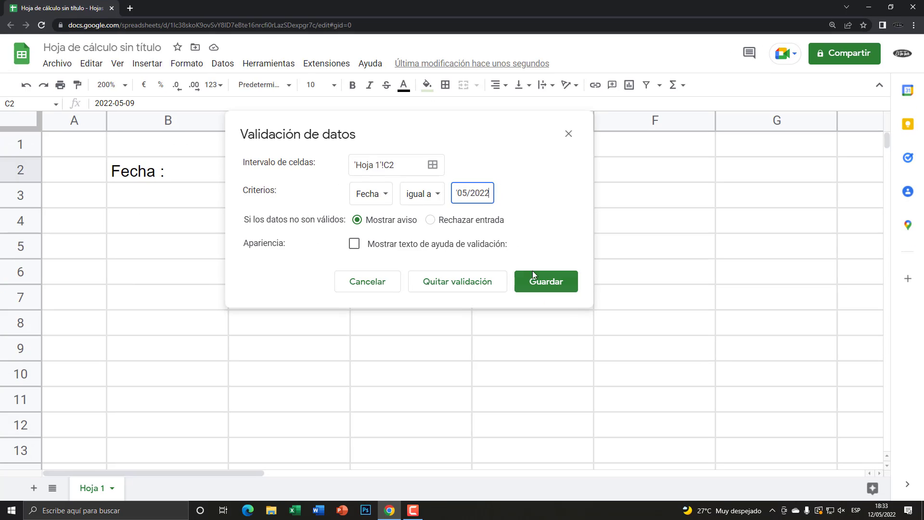
{"action": "left_click", "coordinate": [510, 365]}
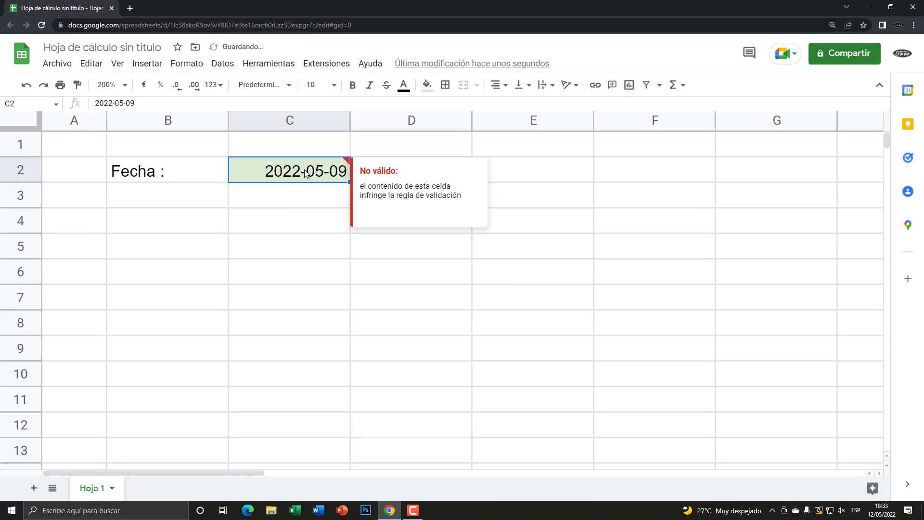
{"action": "mouse_move", "coordinate": [289, 166]}
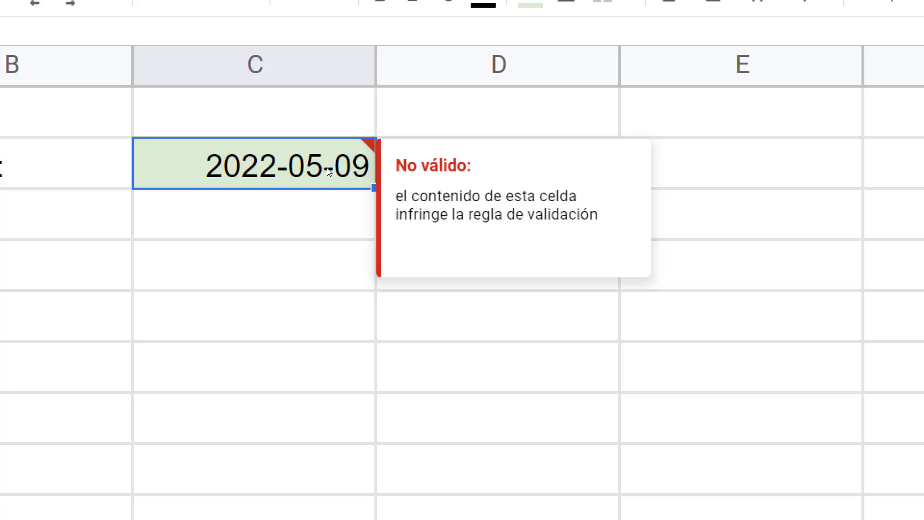
Pick 12 May 2022 in C2's date picker to match the rule
{"action": "double_click", "coordinate": [327, 171]}
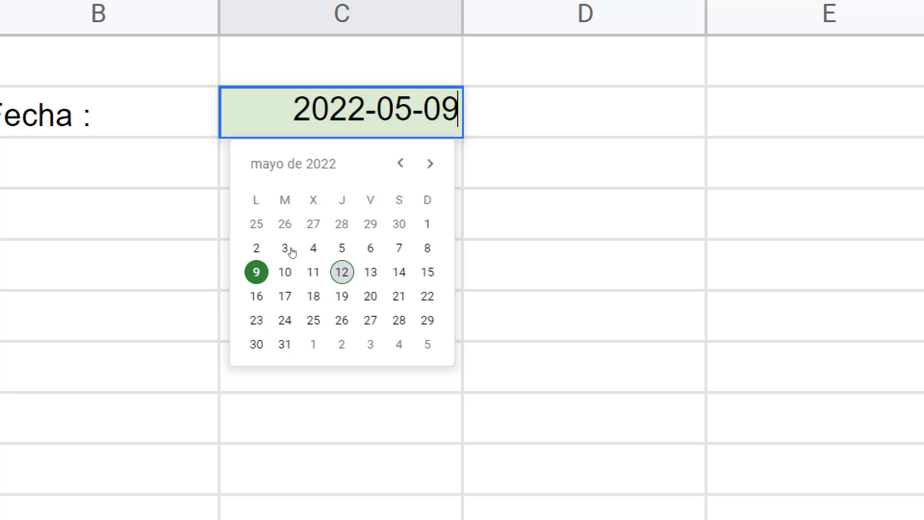
{"action": "left_click", "coordinate": [341, 271]}
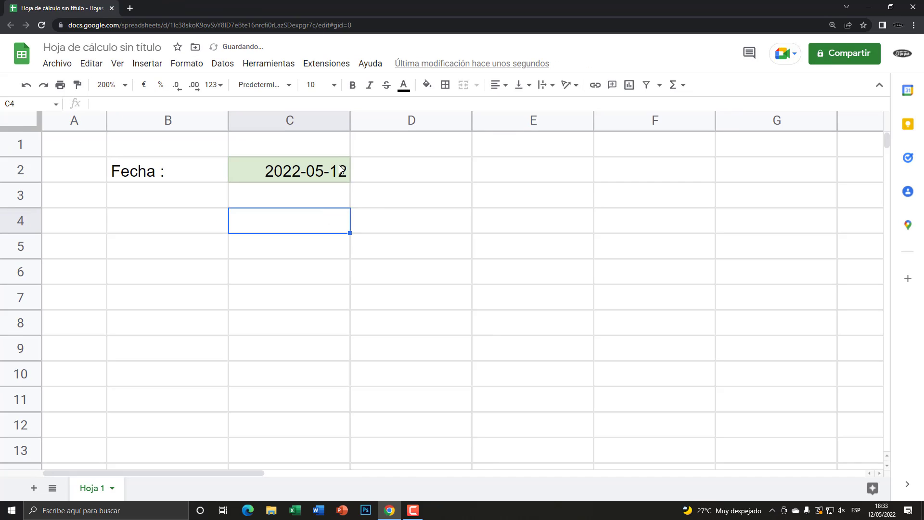
{"action": "left_click", "coordinate": [313, 172]}
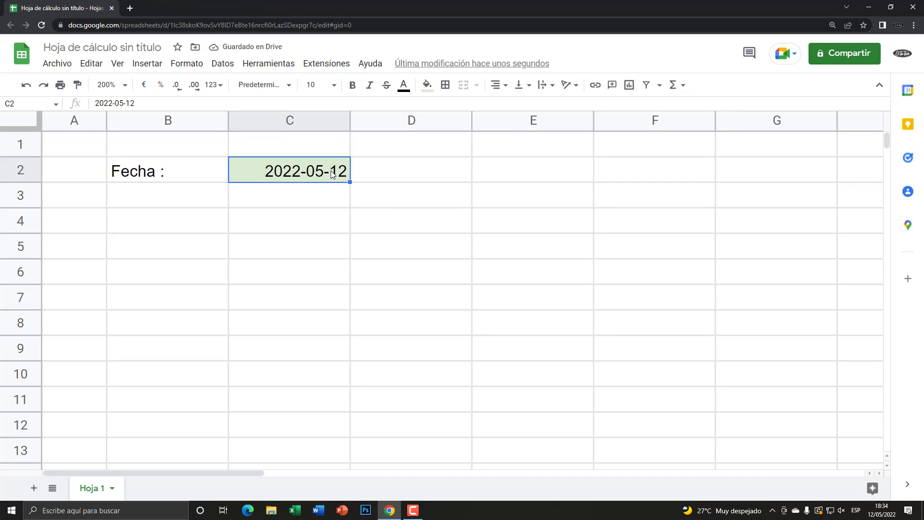
Re-save the 'igual a' 12/05/2022 rule, then pick 13 May 2022 for C2
{"action": "left_click", "coordinate": [222, 64]}
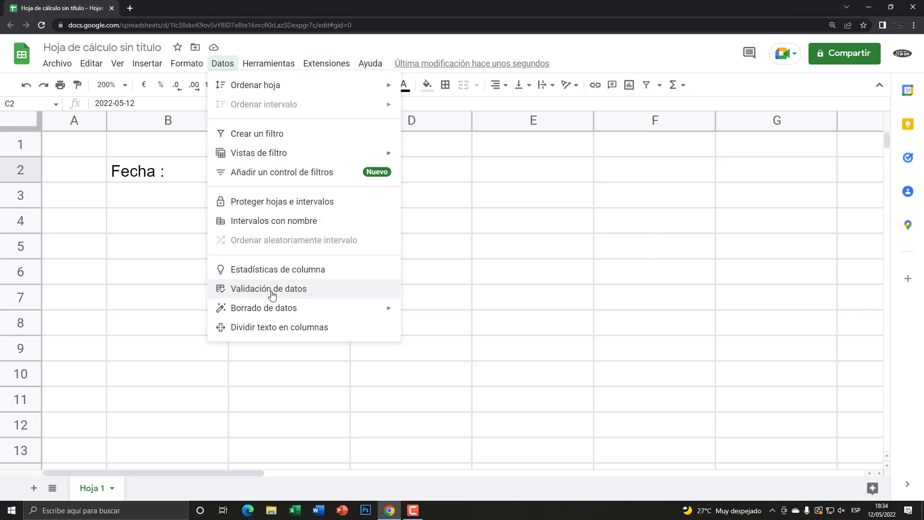
{"action": "left_click", "coordinate": [247, 290]}
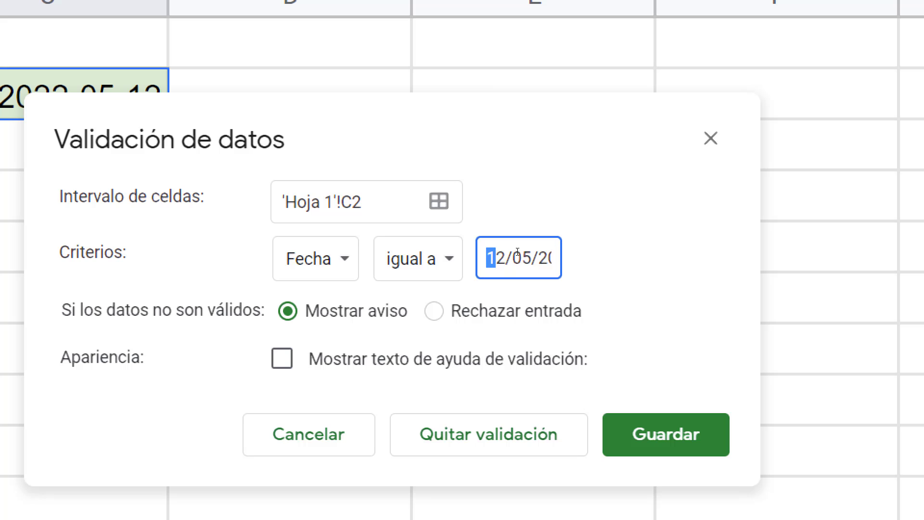
{"action": "mouse_move", "coordinate": [488, 255]}
{"action": "left_mouse_down"}
{"action": "mouse_move", "coordinate": [561, 256]}
{"action": "mouse_move", "coordinate": [479, 252]}
{"action": "left_mouse_up"}
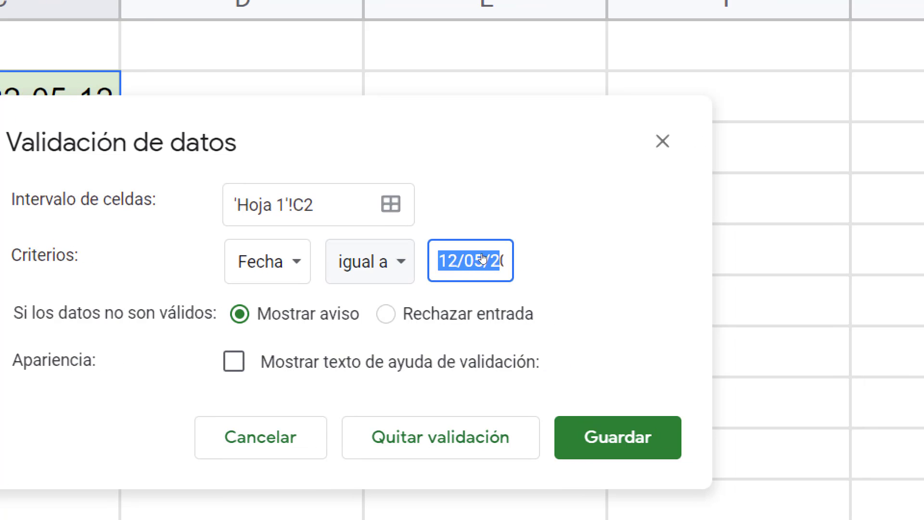
{"action": "key", "text": "shift+Tab"}
{"action": "key", "text": "space"}
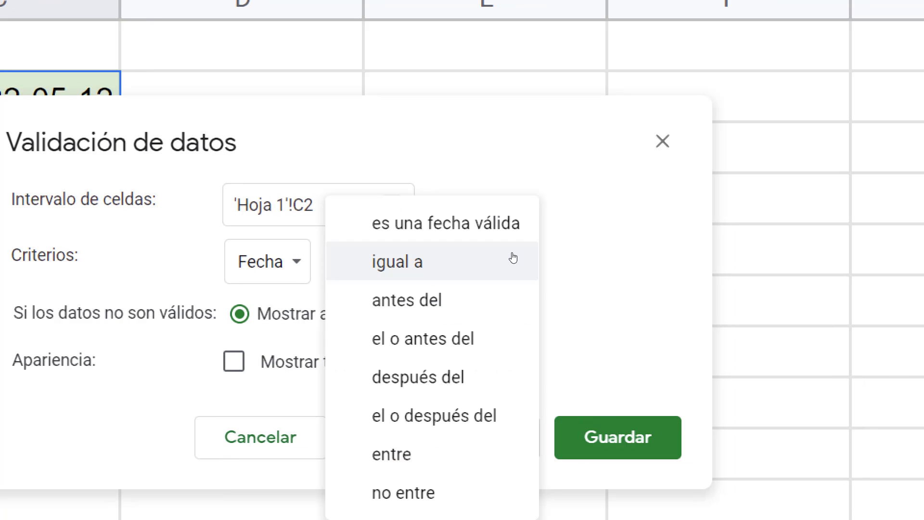
{"action": "left_click", "coordinate": [510, 257]}
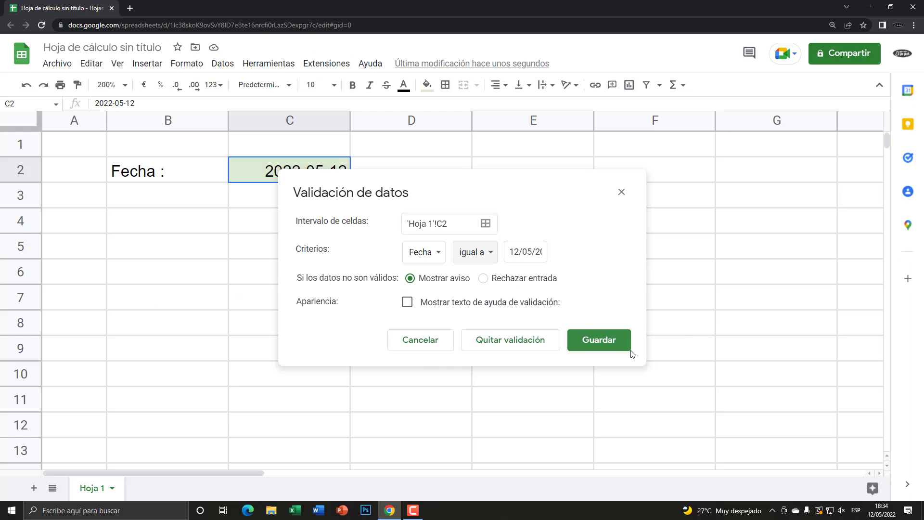
{"action": "left_click", "coordinate": [625, 347]}
{"action": "double_click", "coordinate": [314, 167]}
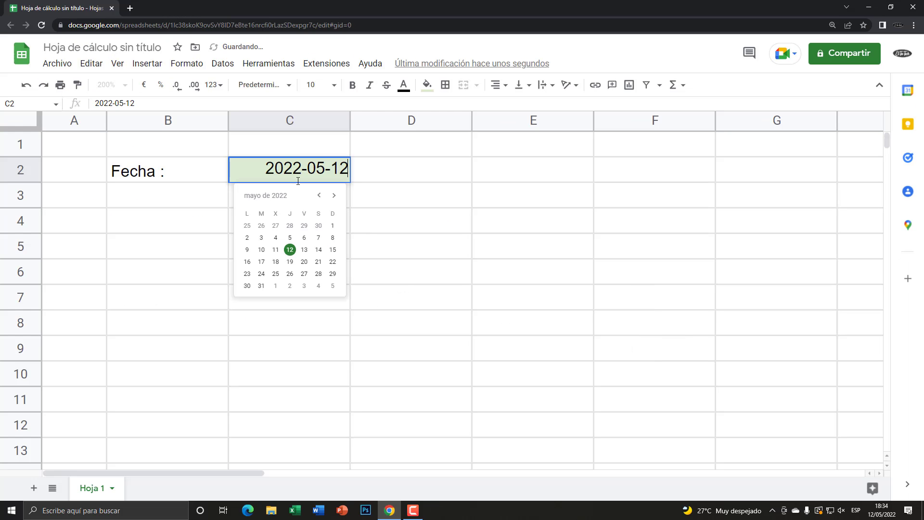
{"action": "left_click", "coordinate": [304, 250]}
{"action": "mouse_move", "coordinate": [303, 170]}
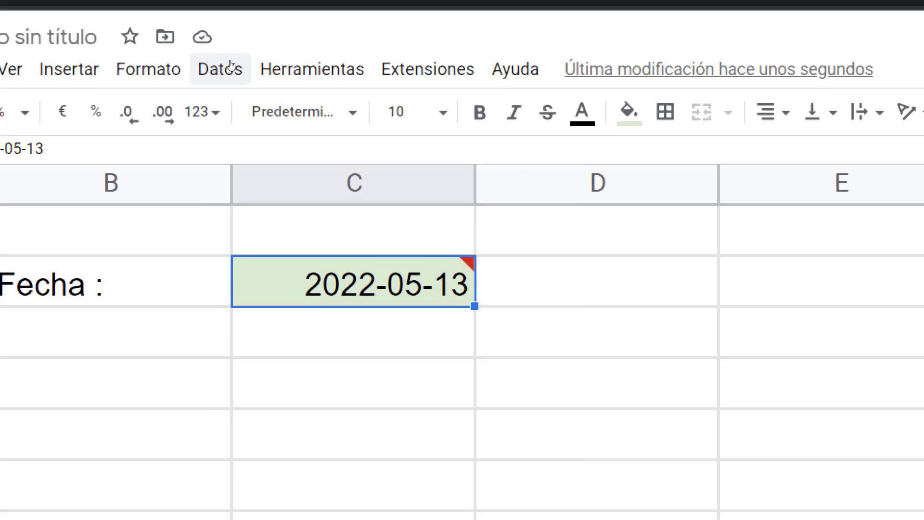
Switch C2's date rule to Rechazar entrada and save it
{"action": "left_click", "coordinate": [226, 62]}
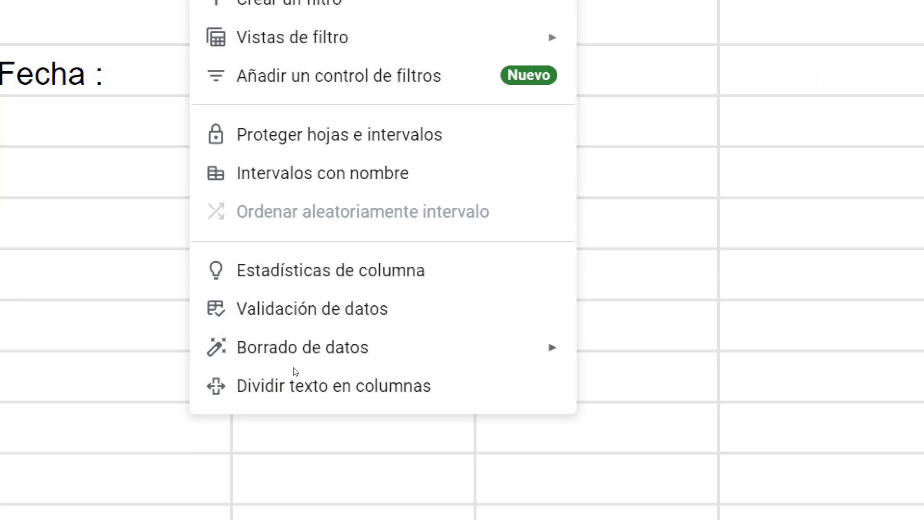
{"action": "left_click", "coordinate": [289, 309]}
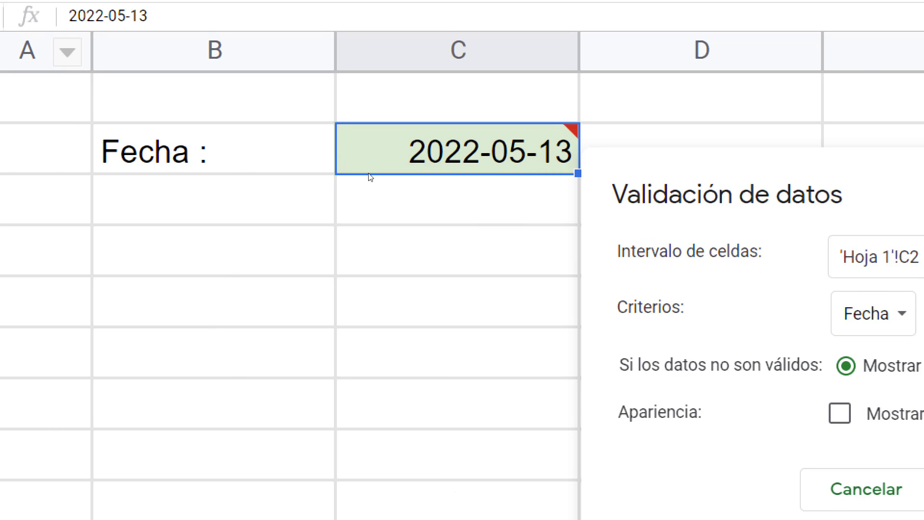
{"action": "left_click", "coordinate": [609, 342]}
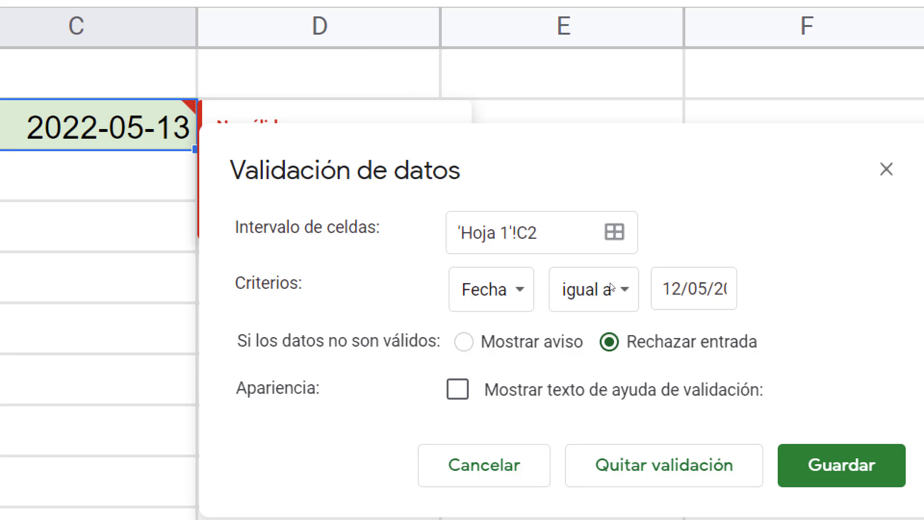
{"action": "left_click_drag", "start_coordinate": [585, 289], "coordinate": [614, 250]}
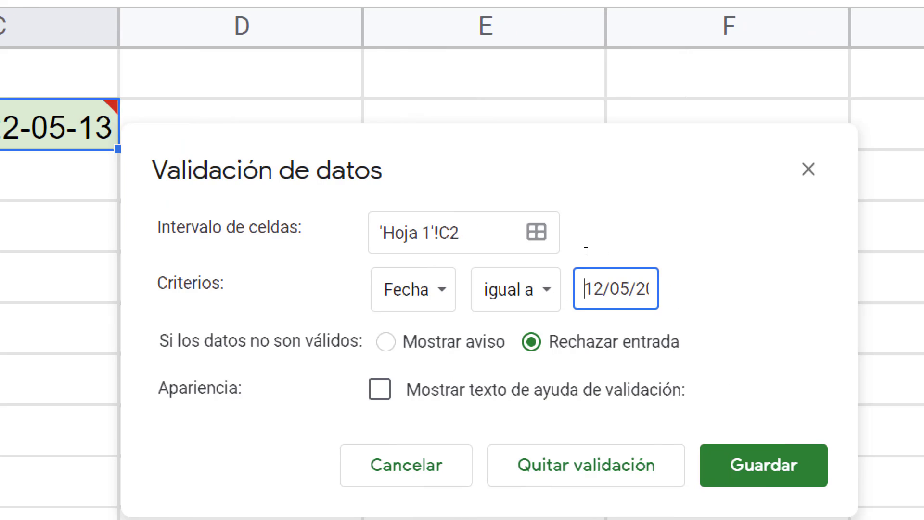
{"action": "left_click", "coordinate": [631, 289]}
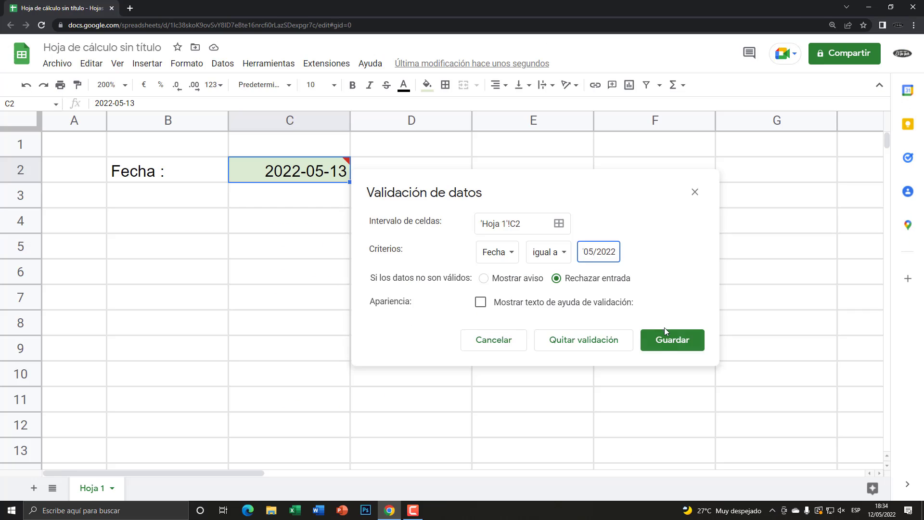
{"action": "left_click", "coordinate": [669, 338]}
{"action": "double_click", "coordinate": [321, 174]}
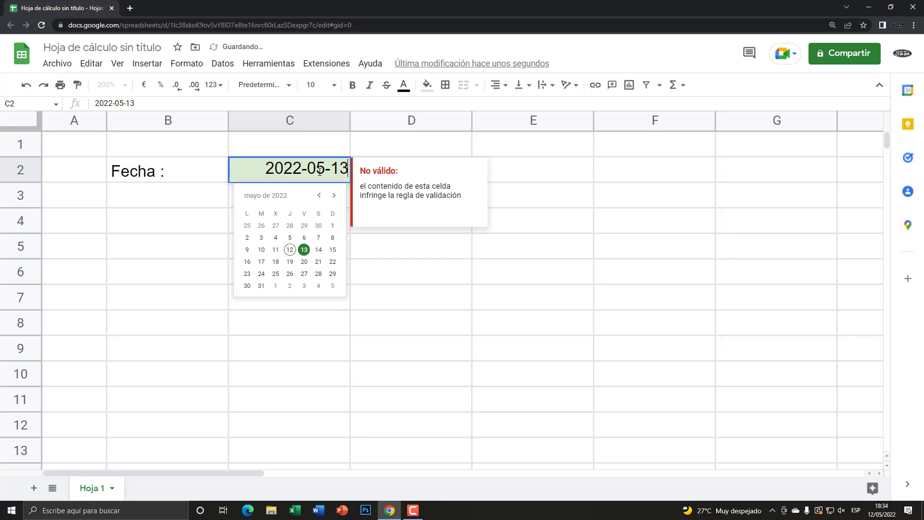
Try 9 May in C2's calendar, dismiss the rejection error, and reselect 12 May 2022
{"action": "left_click", "coordinate": [290, 249]}
{"action": "left_click", "coordinate": [305, 222]}
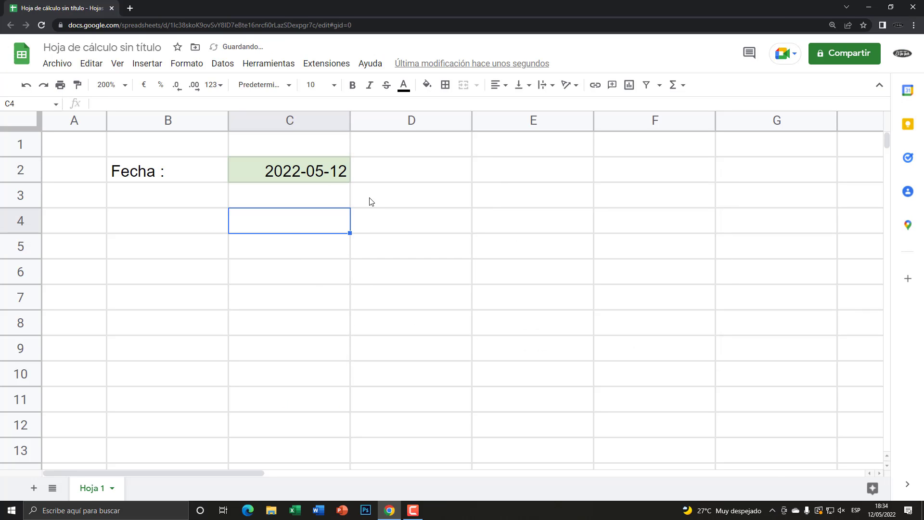
{"action": "double_click", "coordinate": [299, 171]}
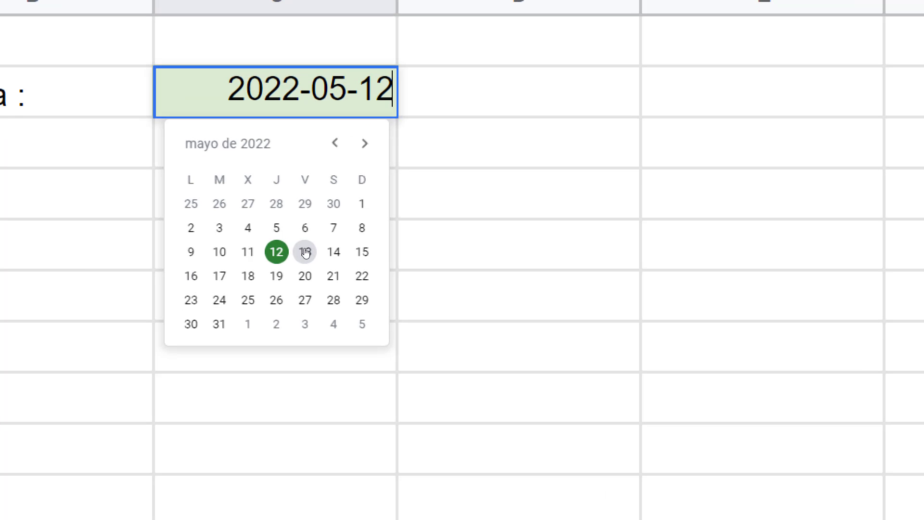
{"action": "key", "text": "Return"}
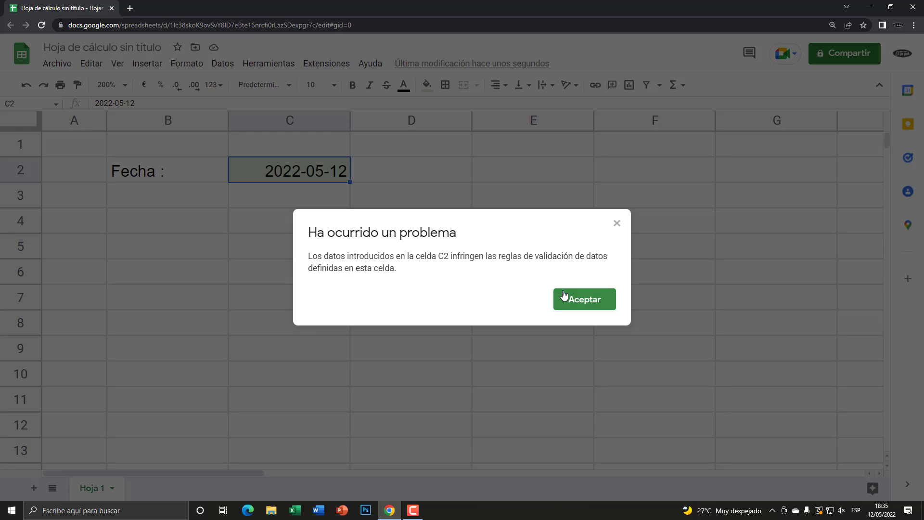
{"action": "left_click", "coordinate": [579, 299]}
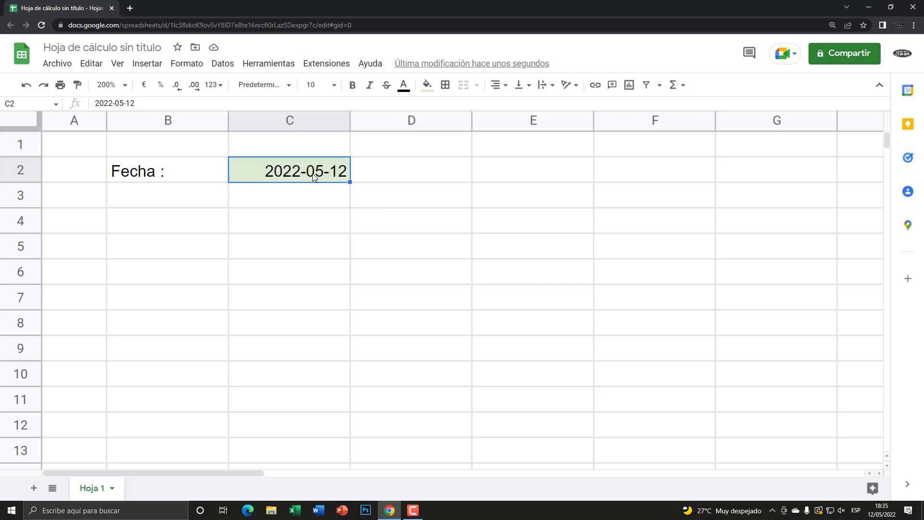
{"action": "double_click", "coordinate": [315, 173]}
{"action": "left_click", "coordinate": [248, 250]}
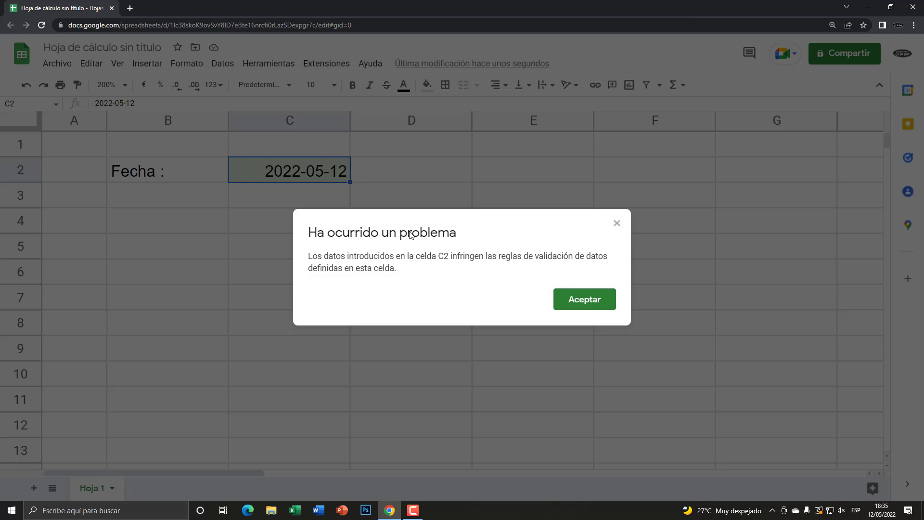
{"action": "left_click", "coordinate": [583, 298]}
{"action": "double_click", "coordinate": [307, 172]}
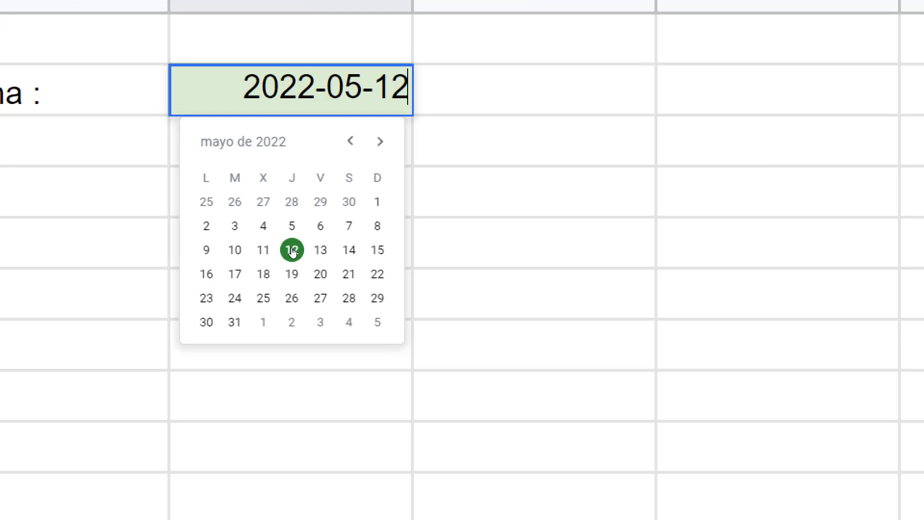
{"action": "left_click", "coordinate": [292, 251]}
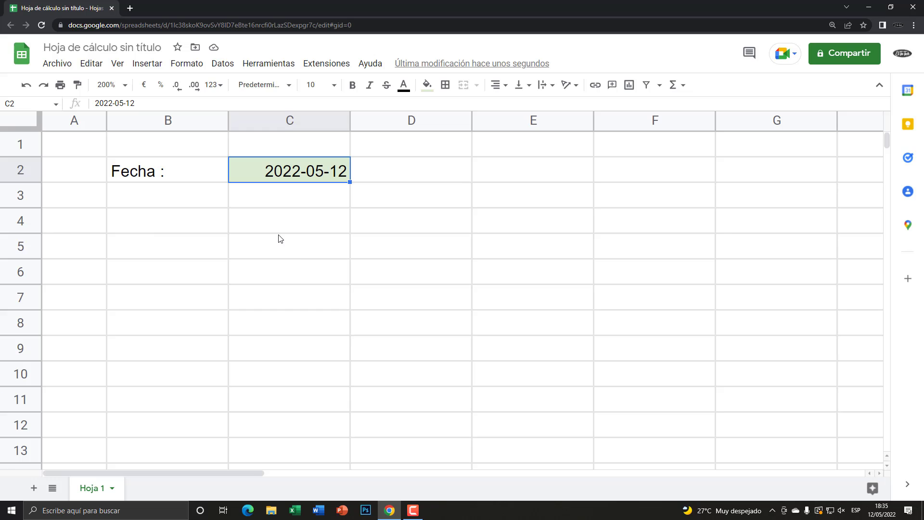
Enable validation help text reading 'LA FECHA TIENE QUE SER IGUAL A:' before the date
{"action": "left_click", "coordinate": [218, 66]}
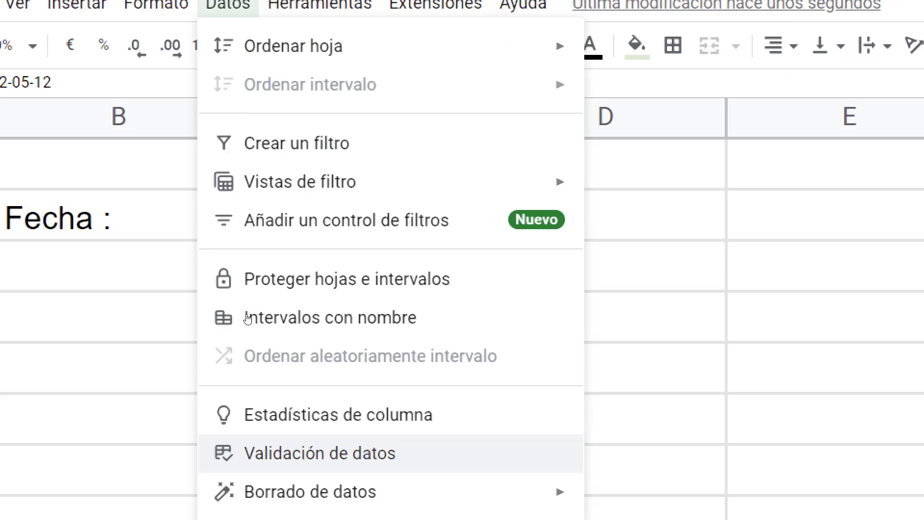
{"action": "left_click", "coordinate": [269, 325]}
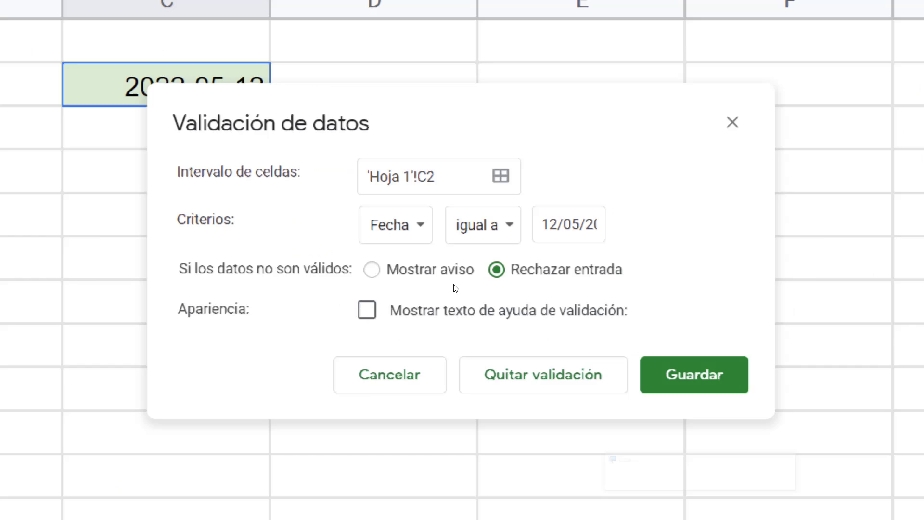
{"action": "left_click", "coordinate": [409, 311]}
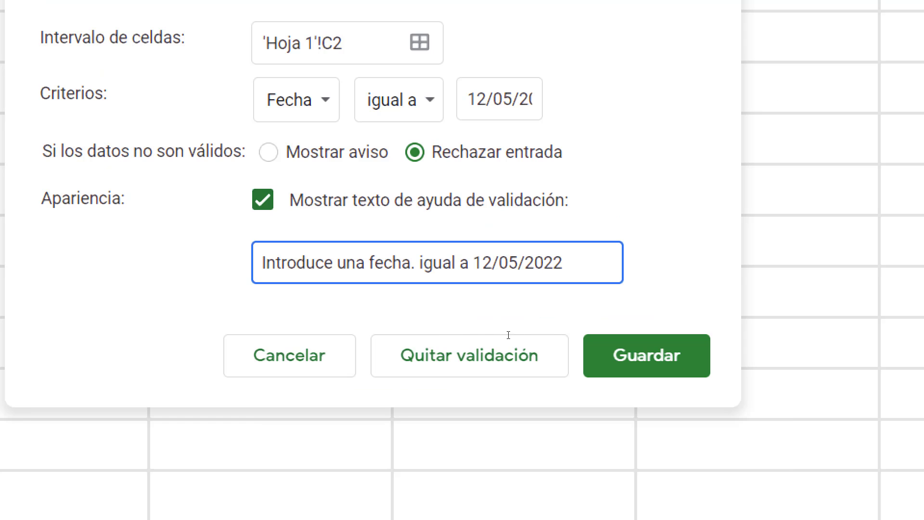
{"action": "key", "text": "ctrl+shift+Left"}
{"action": "key", "text": "ctrl+shift+Left"}
{"action": "key", "text": "ctrl+shift+Left"}
{"action": "key", "text": "ctrl+shift+Left"}
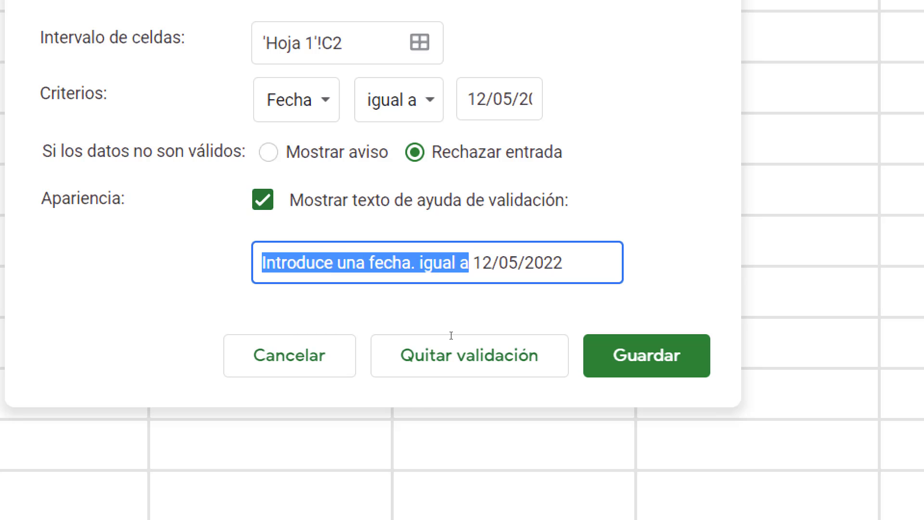
{"action": "type", "text": "LA DFE"}
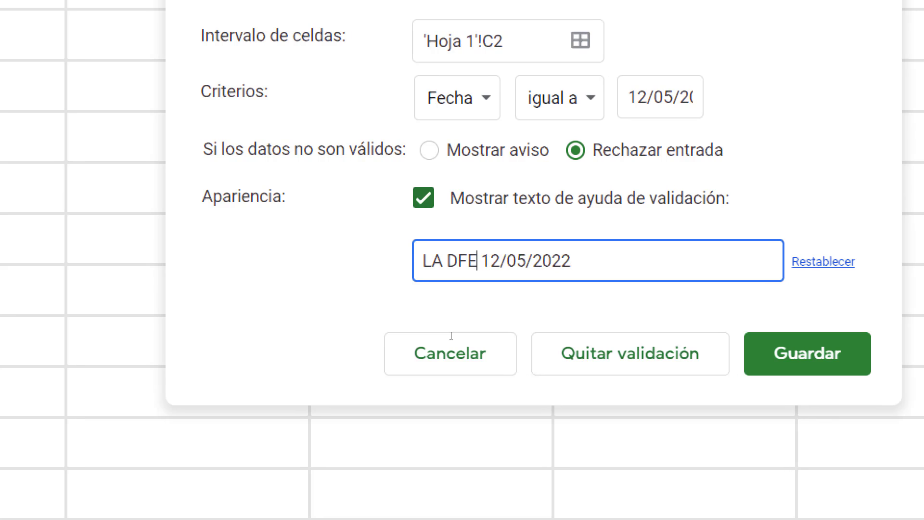
{"action": "key", "text": "BackSpace"}
{"action": "key", "text": "BackSpace"}
{"action": "key", "text": "BackSpace"}
{"action": "type", "text": "FECHA TIENE"}
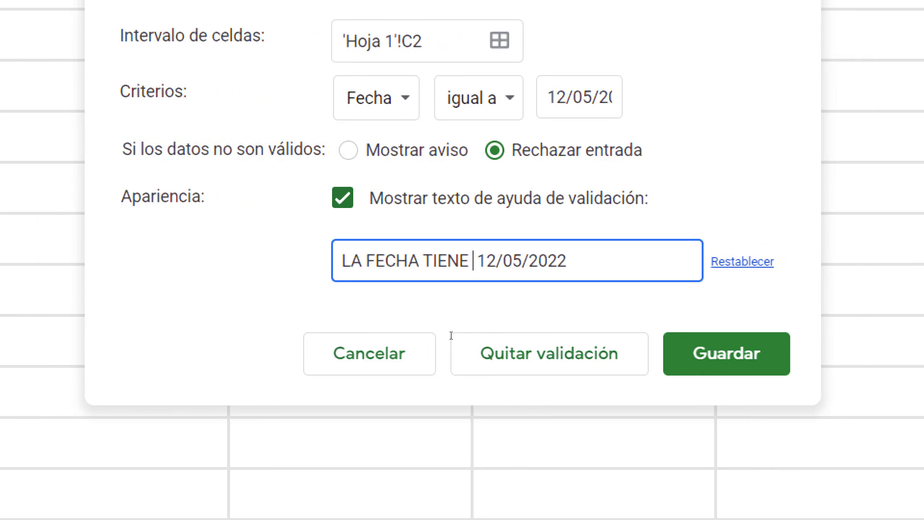
{"action": "type", "text": " QUE SER IGUAL"}
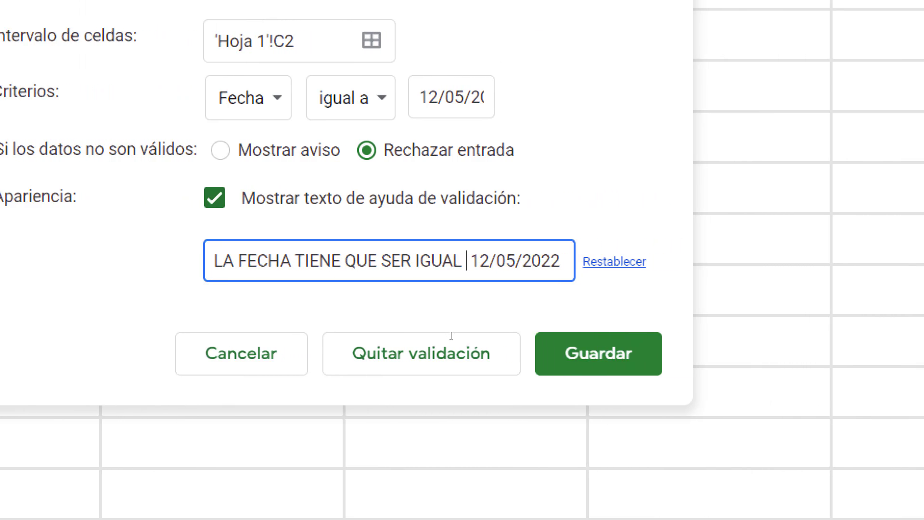
{"action": "type", "text": " A:"}
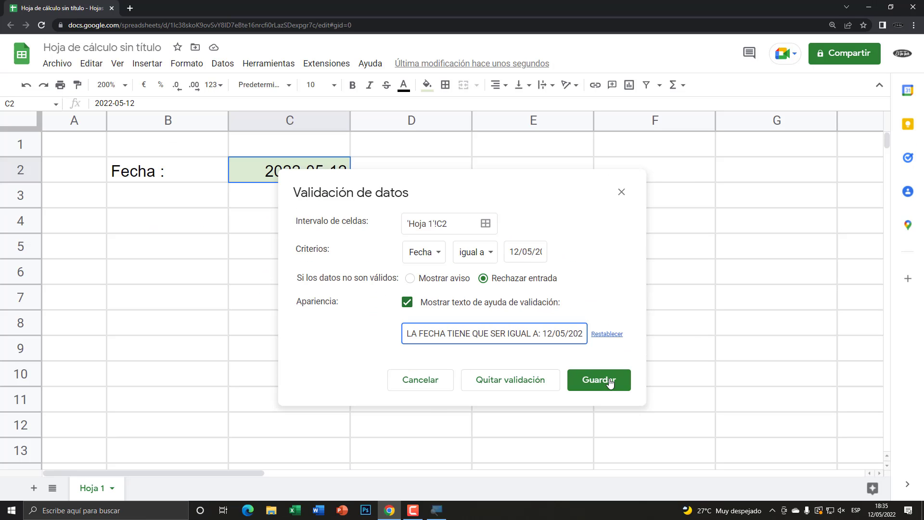
Save the rule, enter a different date in C2, and close the custom error message
{"action": "left_click", "coordinate": [572, 350]}
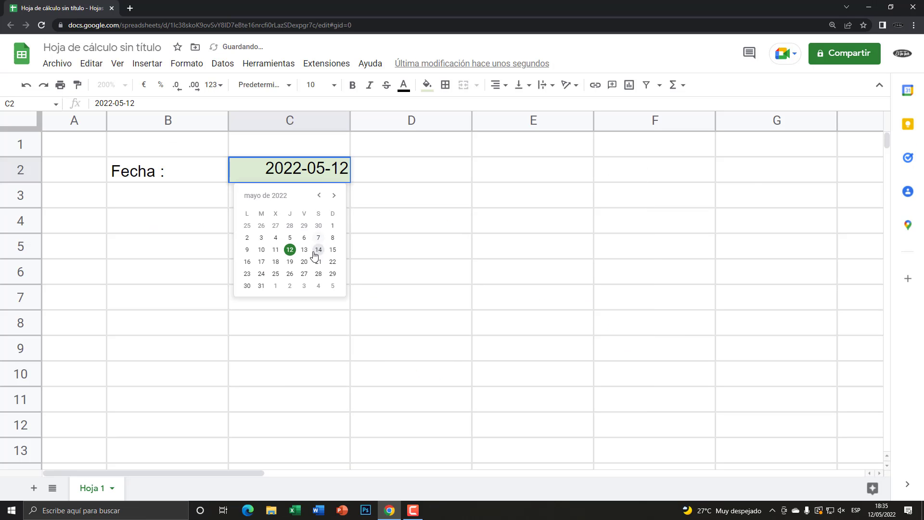
{"action": "key", "text": "Return"}
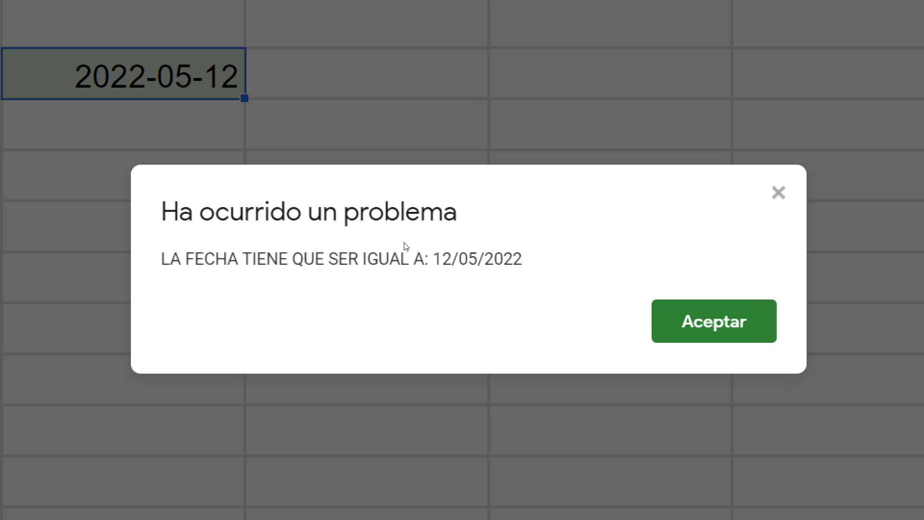
{"action": "left_click_drag", "start_coordinate": [161, 260], "coordinate": [438, 260]}
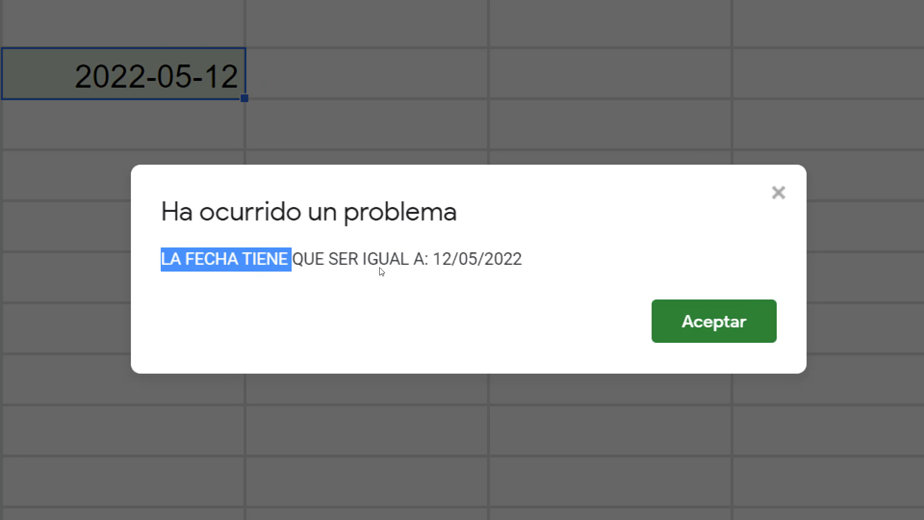
{"action": "left_click_drag", "start_coordinate": [513, 260], "coordinate": [441, 259]}
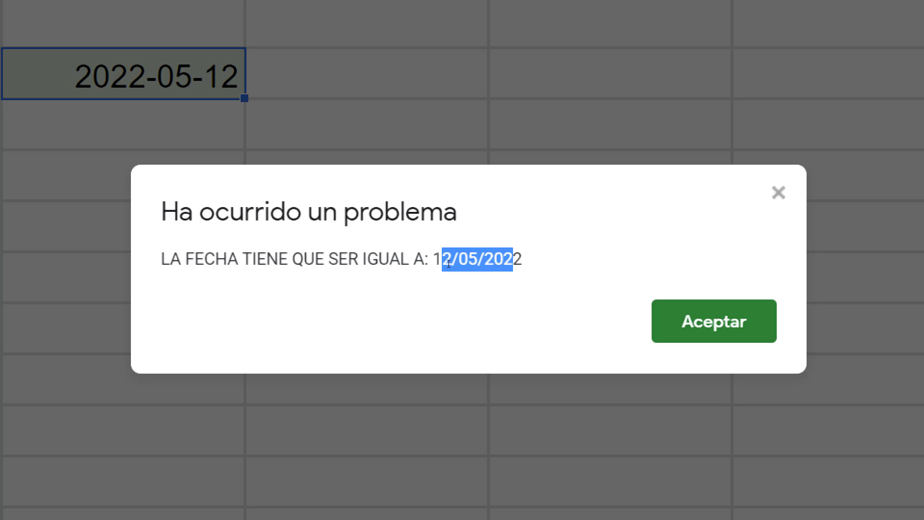
{"action": "left_click", "coordinate": [616, 231]}
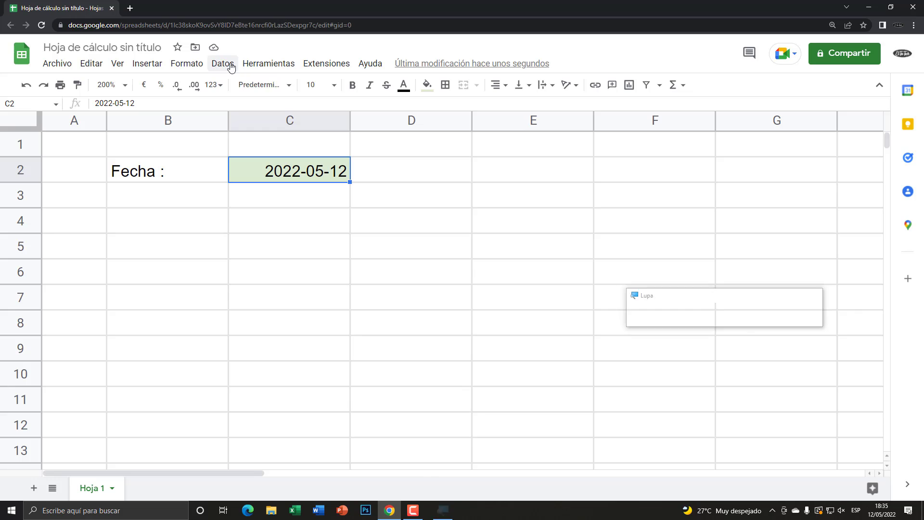
Reopen C2's data validation and change the date condition to 'antes del'
{"action": "left_click", "coordinate": [223, 64]}
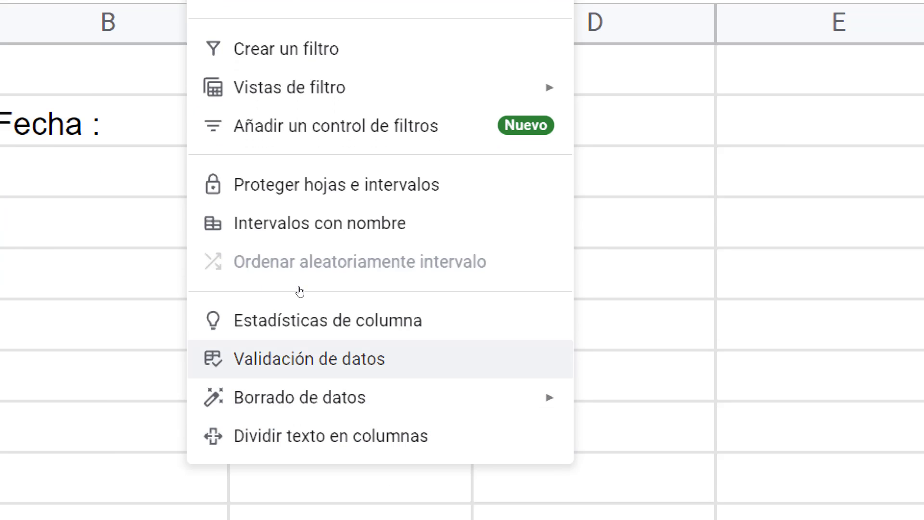
{"action": "left_click", "coordinate": [308, 359]}
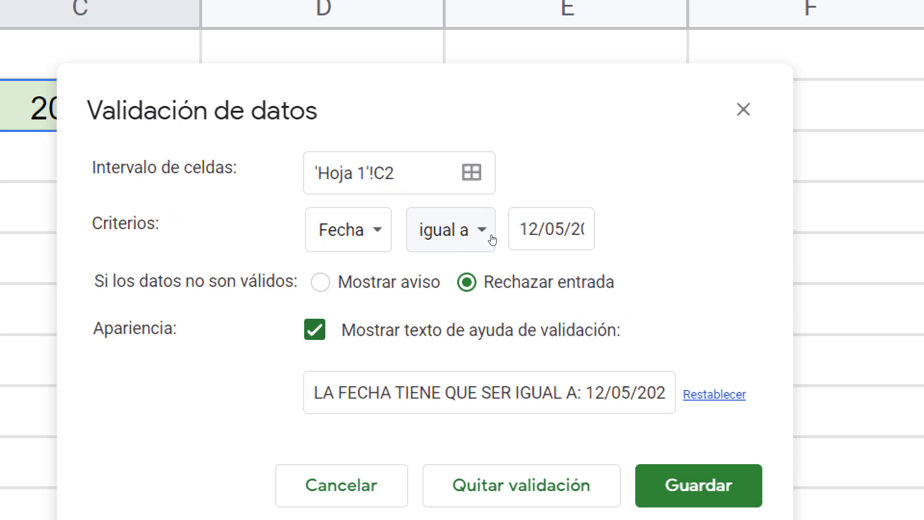
{"action": "left_click", "coordinate": [491, 233]}
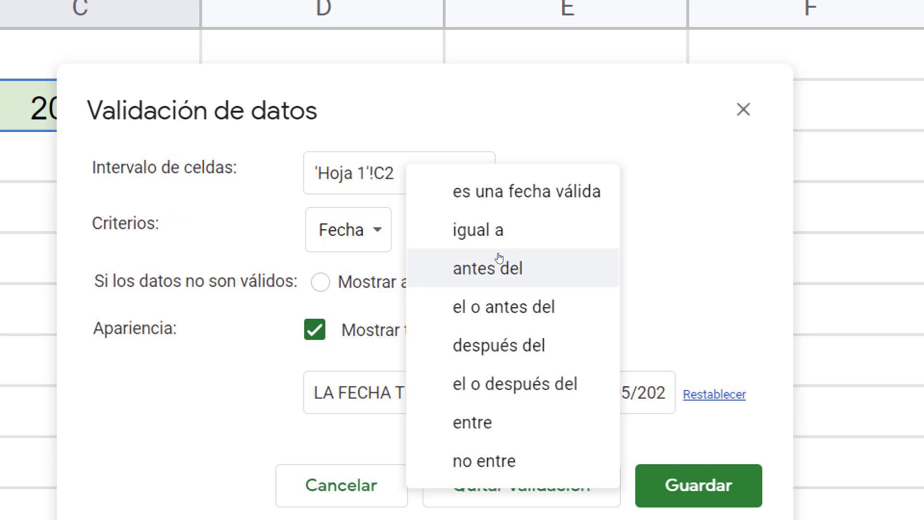
{"action": "left_click", "coordinate": [499, 258]}
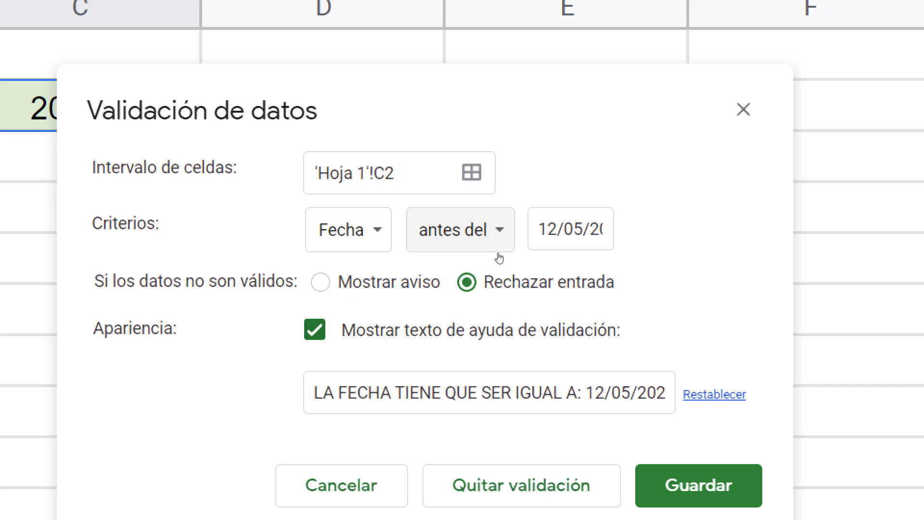
Keep the comparison date 12/05/2022 and rewrite the help text as 'LA FECHA TIENE QUE SER ANTES DE:'
{"action": "triple_click", "coordinate": [532, 228]}
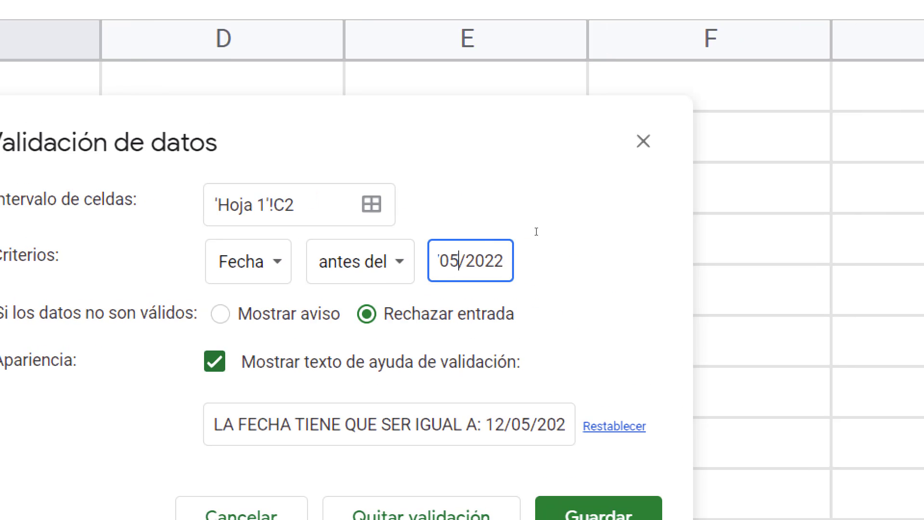
{"action": "left_click", "coordinate": [464, 260]}
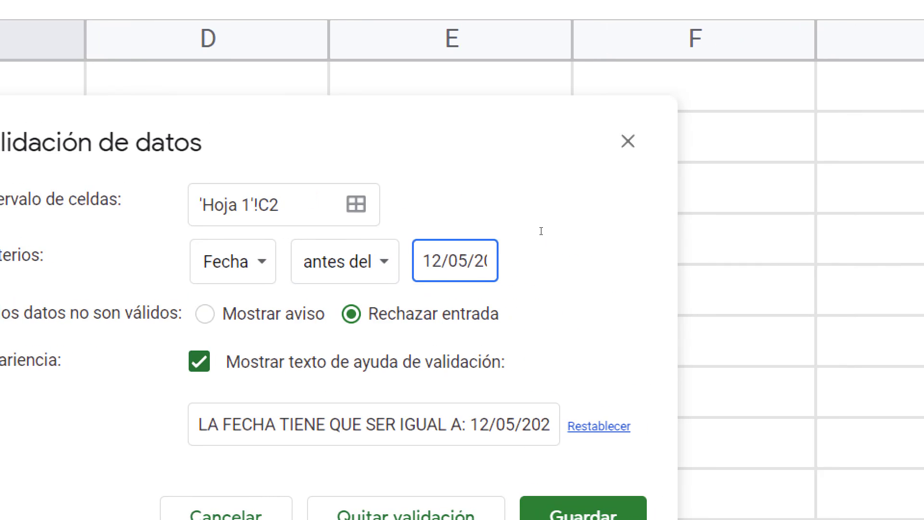
{"action": "key", "text": "ctrl+a"}
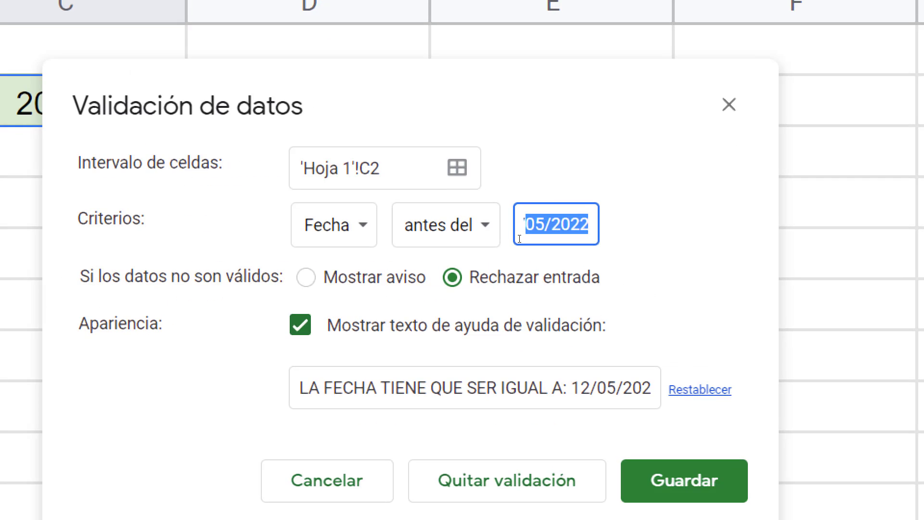
{"action": "key", "text": "ctrl+a"}
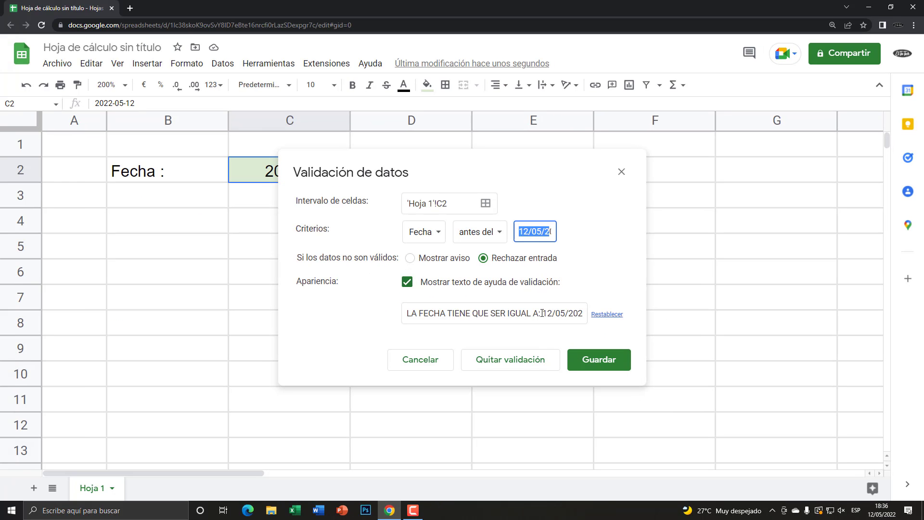
{"action": "left_click_drag", "start_coordinate": [542, 313], "coordinate": [463, 322]}
{"action": "type", "text": "LA FE"}
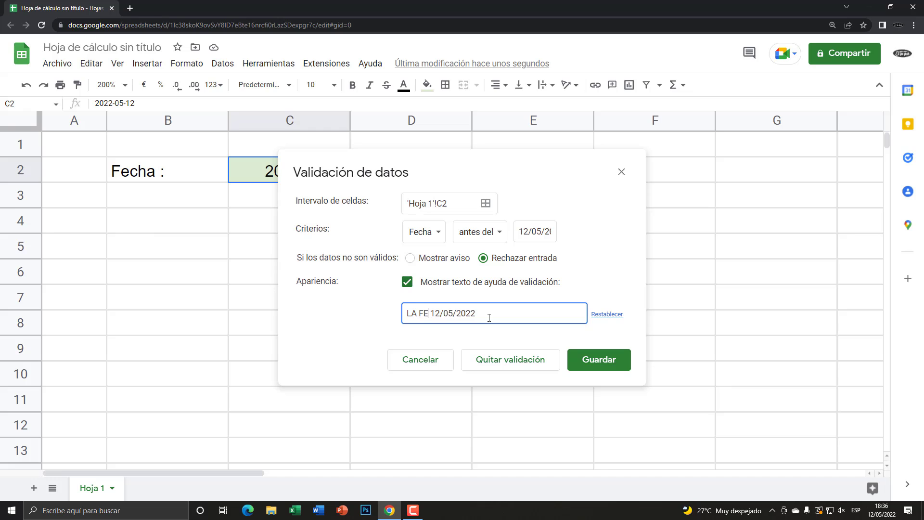
{"action": "type", "text": "CHA TIENE QUE SER ANTE"}
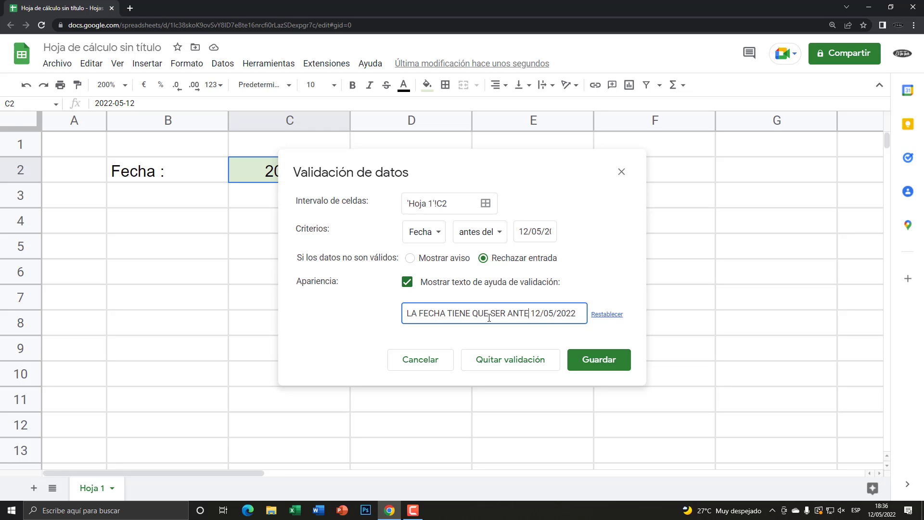
{"action": "type", "text": "S DE:"}
Save the before-12/05/2022 rule and set C2 to 2022-05-11 from the date picker
{"action": "left_click", "coordinate": [602, 359]}
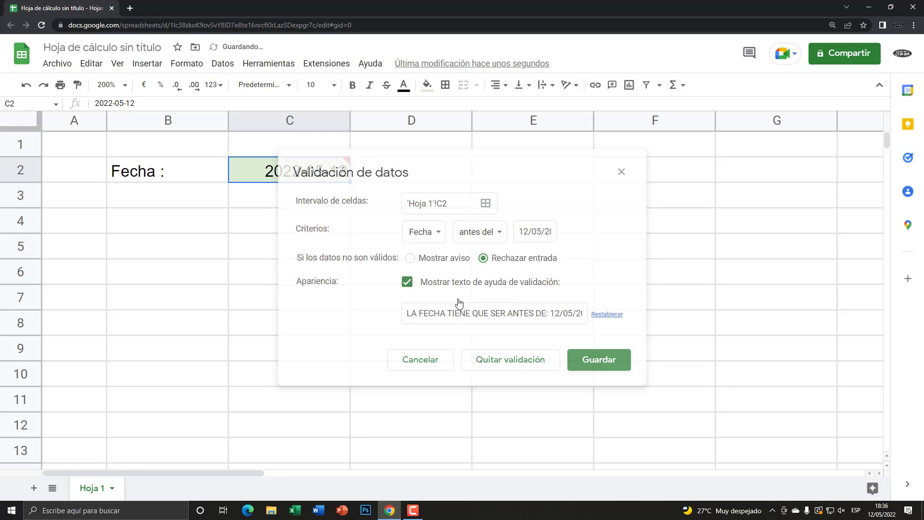
{"action": "left_click", "coordinate": [340, 206]}
{"action": "left_click", "coordinate": [324, 182]}
{"action": "double_click", "coordinate": [325, 185]}
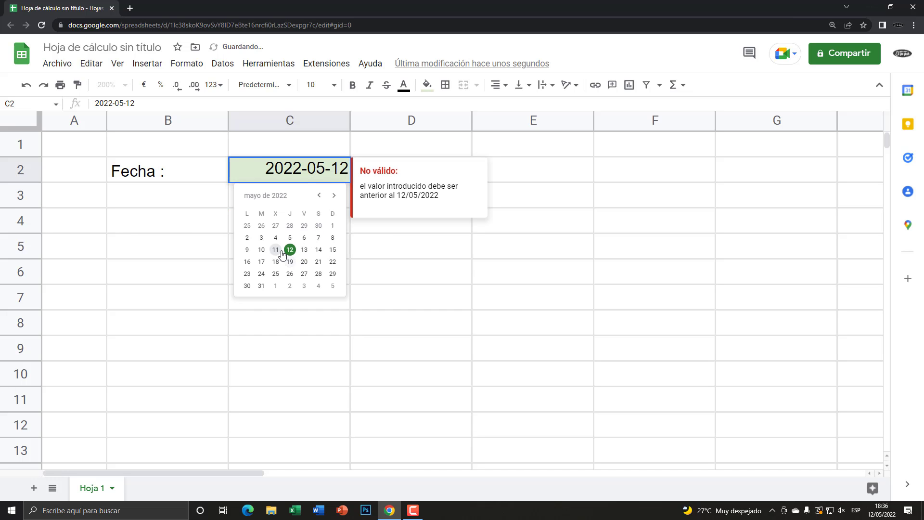
{"action": "left_click", "coordinate": [275, 249]}
Try later May dates in C2 and dismiss each 'LA FECHA TIENE QUE SER ANTES DE: 12/05/2022' error
{"action": "left_click", "coordinate": [301, 219]}
{"action": "left_click", "coordinate": [315, 172]}
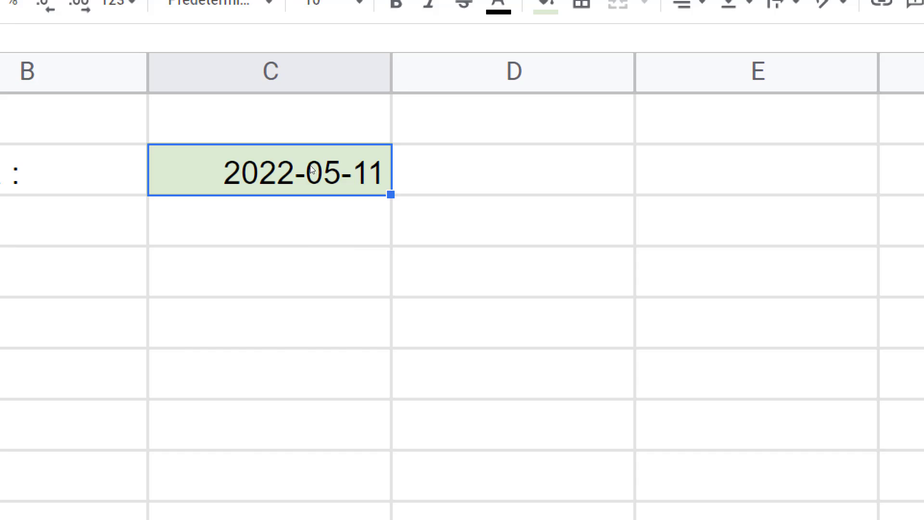
{"action": "double_click", "coordinate": [315, 173]}
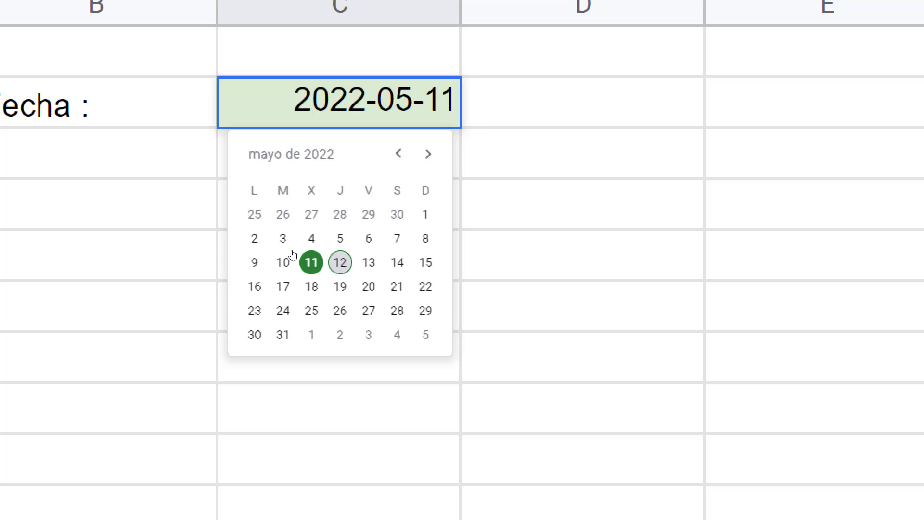
{"action": "key", "text": "Return"}
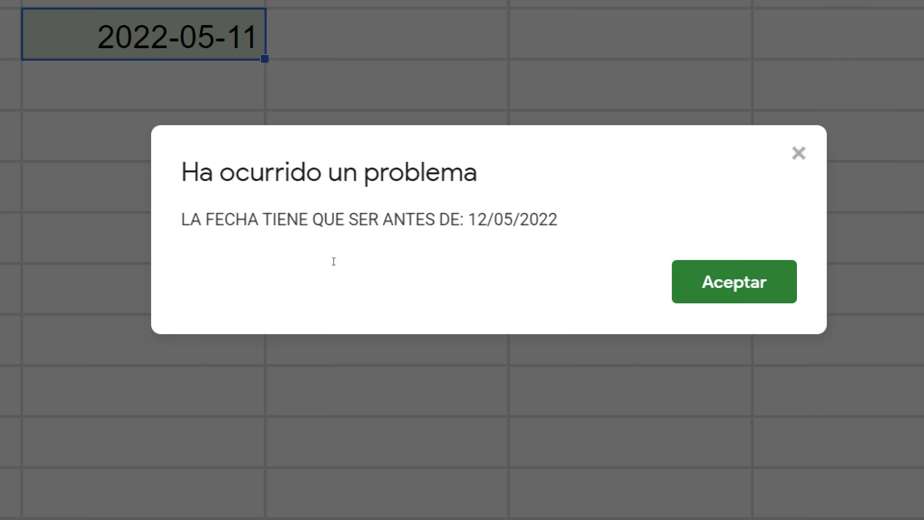
{"action": "left_click_drag", "start_coordinate": [310, 262], "coordinate": [514, 265]}
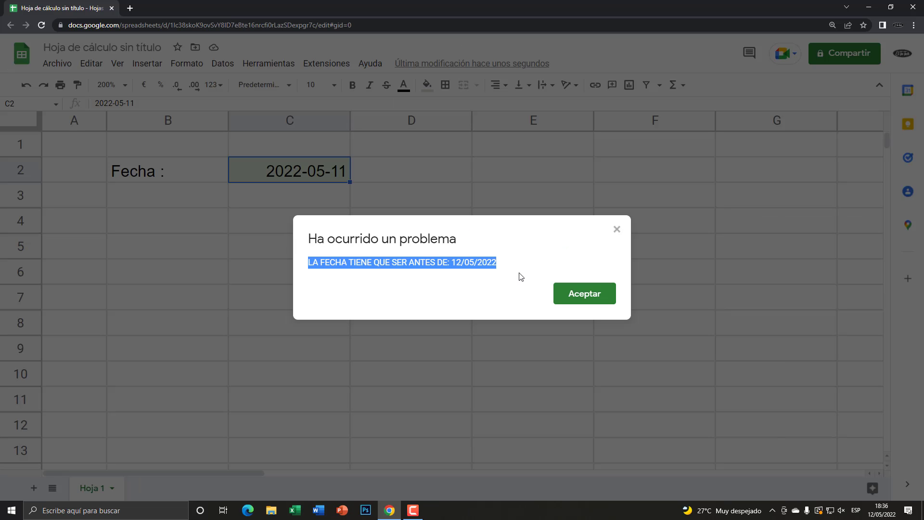
{"action": "left_click", "coordinate": [585, 299]}
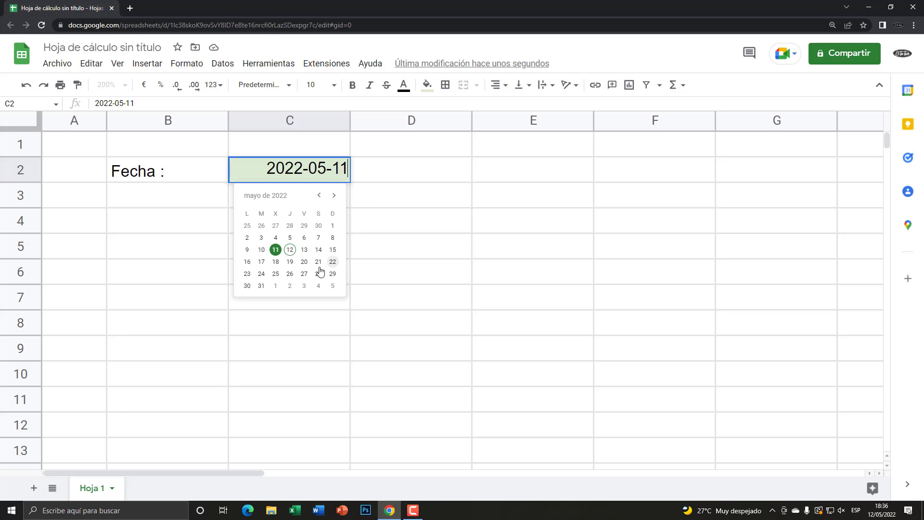
{"action": "left_click", "coordinate": [290, 274]}
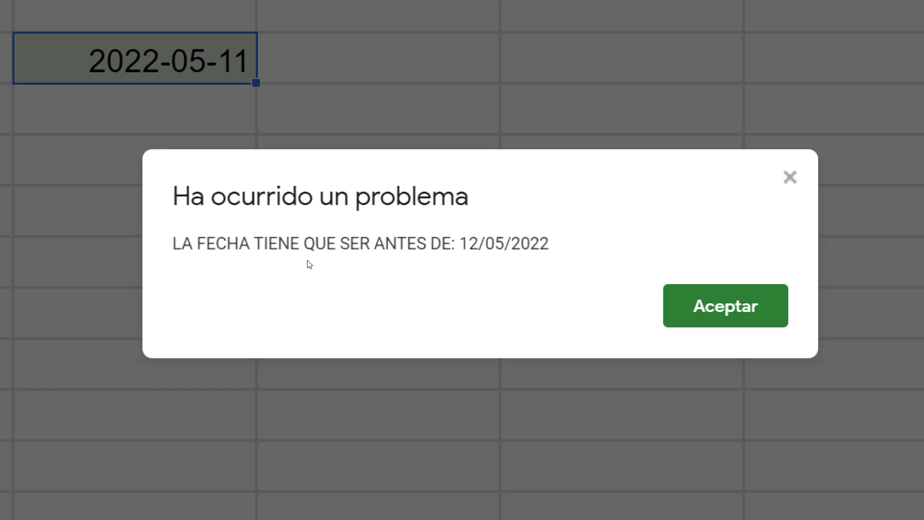
{"action": "mouse_move", "coordinate": [313, 262]}
{"action": "left_mouse_down"}
{"action": "mouse_move", "coordinate": [456, 268]}
{"action": "mouse_move", "coordinate": [513, 257]}
{"action": "left_mouse_up"}
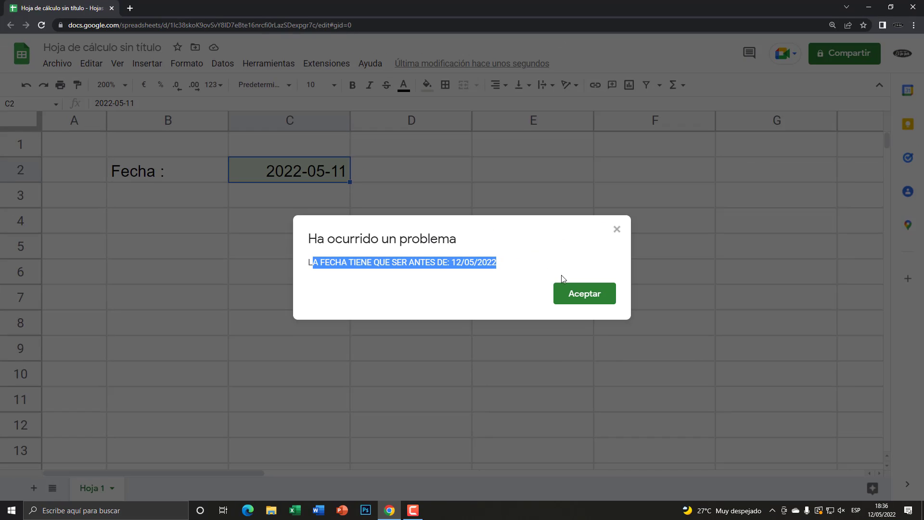
{"action": "left_click", "coordinate": [582, 294]}
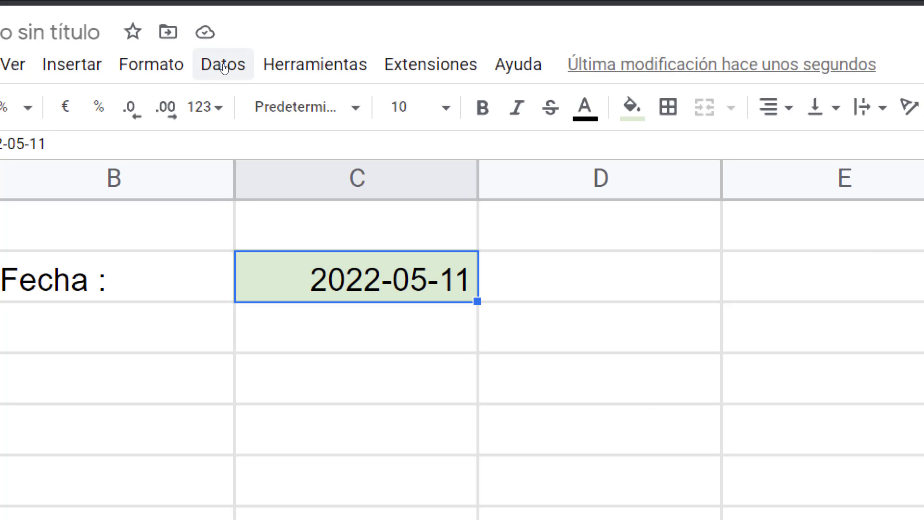
Switch C2's date criteria from 'antes del' to 'es una fecha válida' and save the rule
{"action": "left_click", "coordinate": [223, 67]}
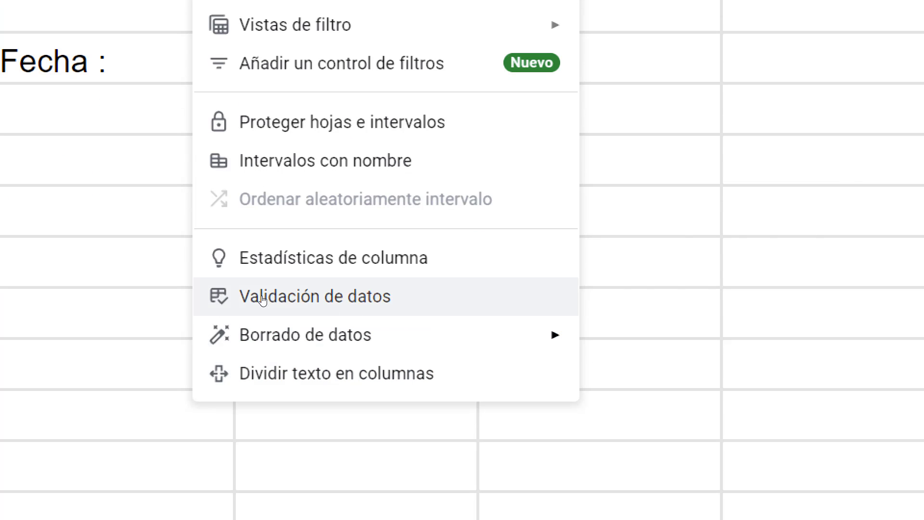
{"action": "left_click", "coordinate": [262, 296]}
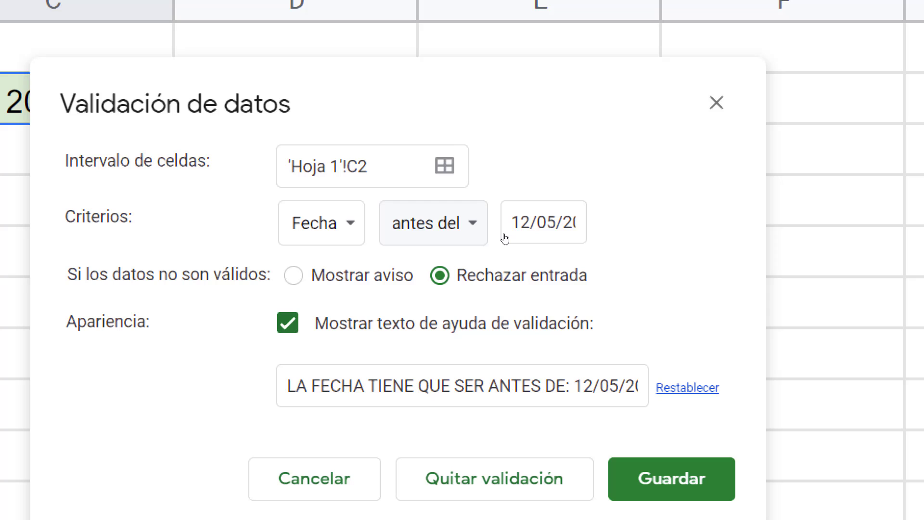
{"action": "left_click", "coordinate": [501, 234]}
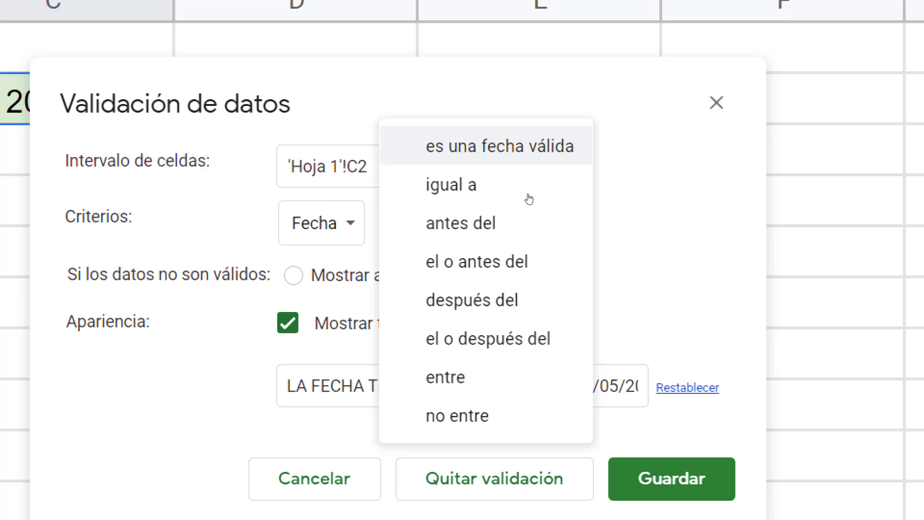
{"action": "key", "text": "Escape"}
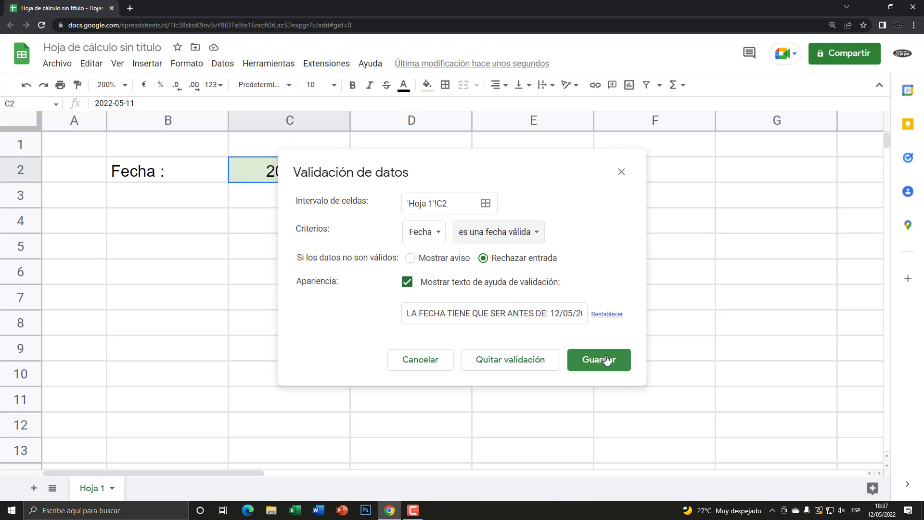
{"action": "left_click", "coordinate": [599, 359]}
{"action": "left_click", "coordinate": [327, 239]}
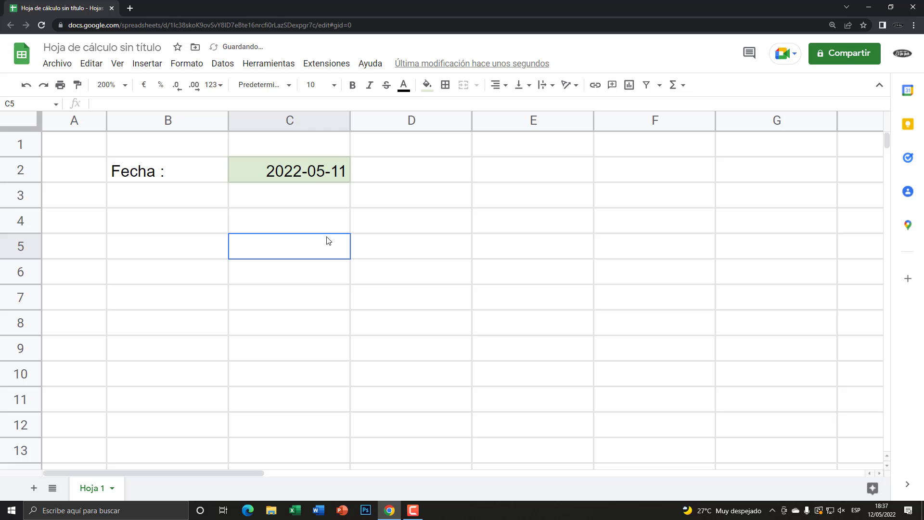
Set C2 to 2022-05-28 using the date picker
{"action": "left_click", "coordinate": [313, 182]}
{"action": "left_click", "coordinate": [312, 182]}
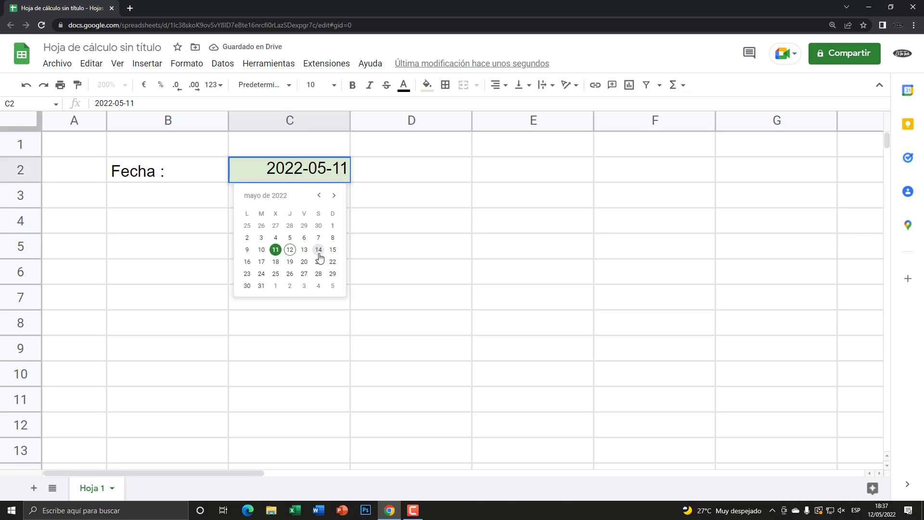
{"action": "left_click", "coordinate": [318, 274]}
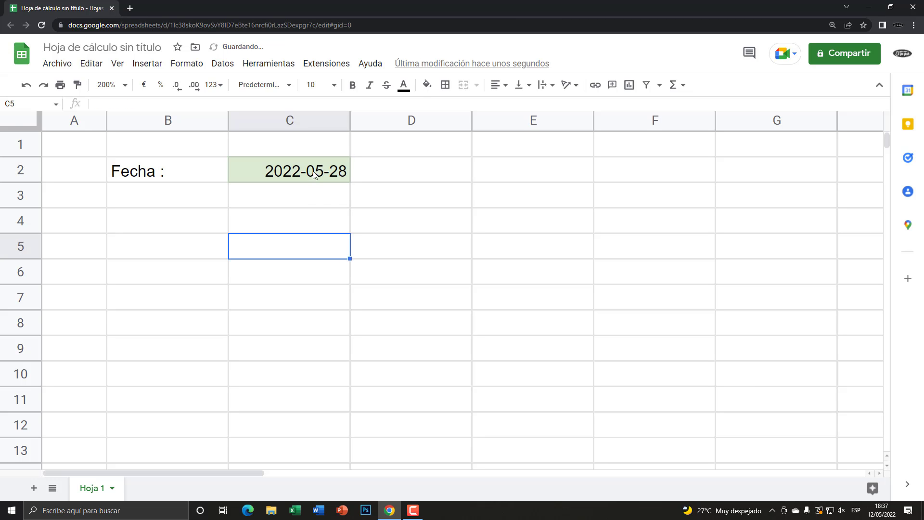
Change C2's month to 13 and dismiss the resulting validation error message
{"action": "left_click", "coordinate": [313, 172]}
{"action": "double_click", "coordinate": [320, 172]}
{"action": "left_click", "coordinate": [323, 171]}
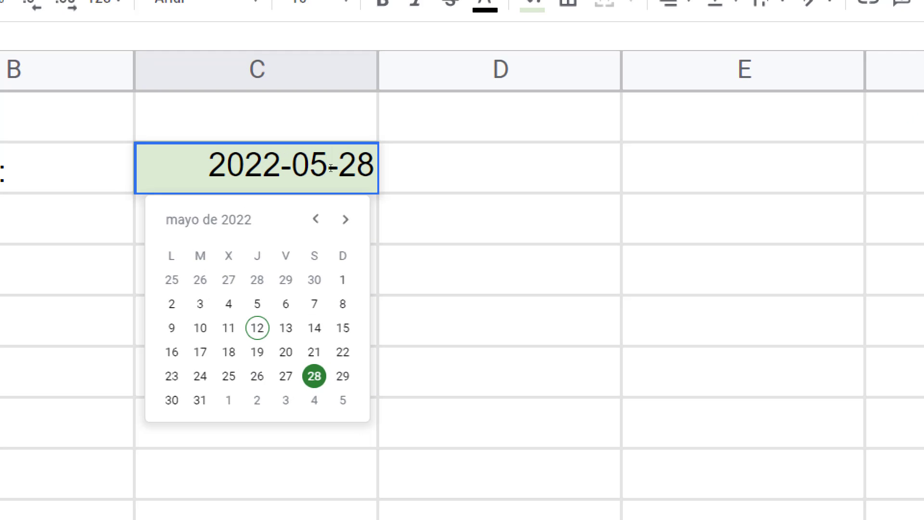
{"action": "left_click_drag", "start_coordinate": [327, 172], "coordinate": [291, 171]}
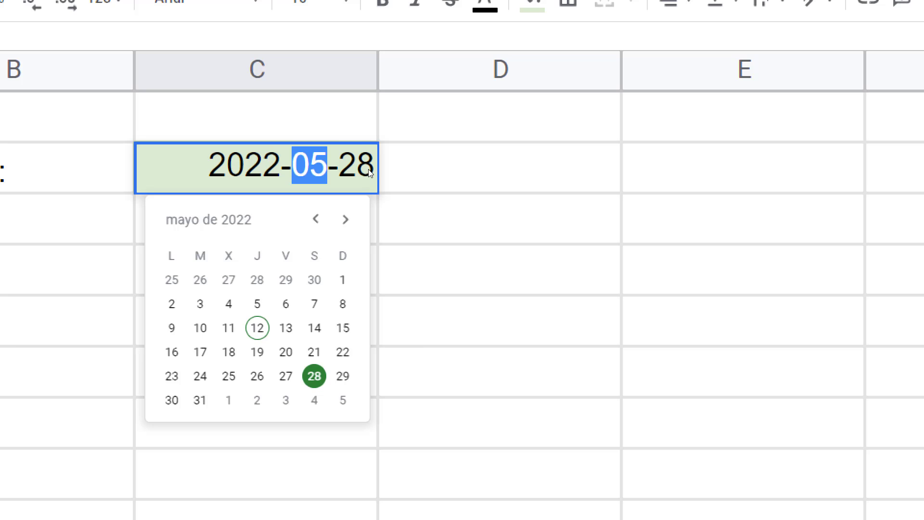
{"action": "type", "text": "13"}
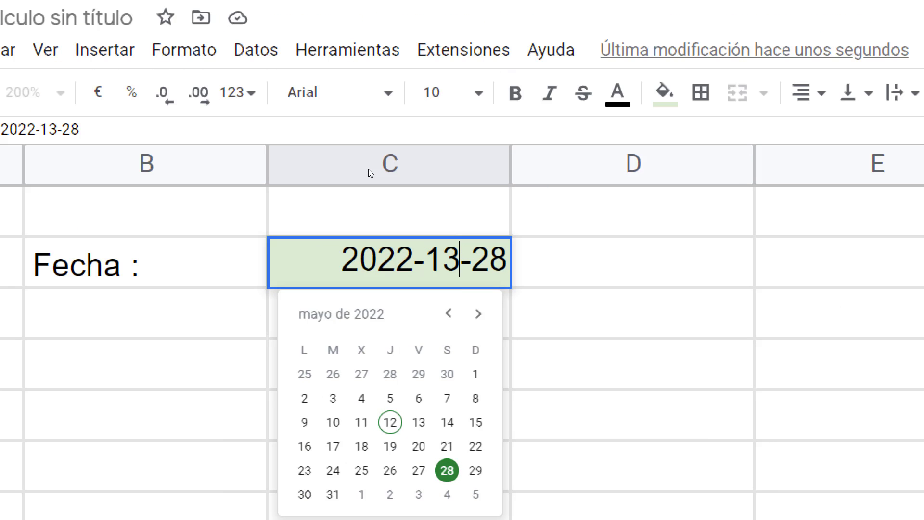
{"action": "key", "text": "Return"}
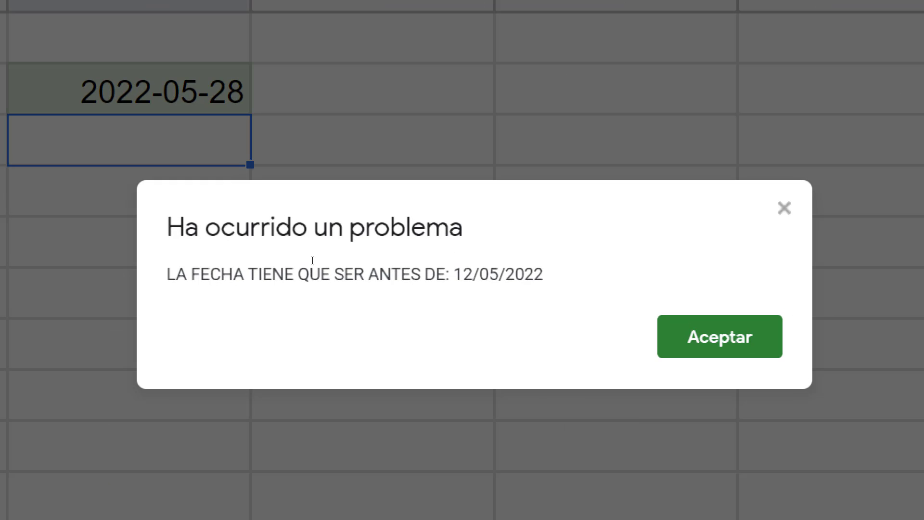
{"action": "left_click_drag", "start_coordinate": [313, 263], "coordinate": [503, 255]}
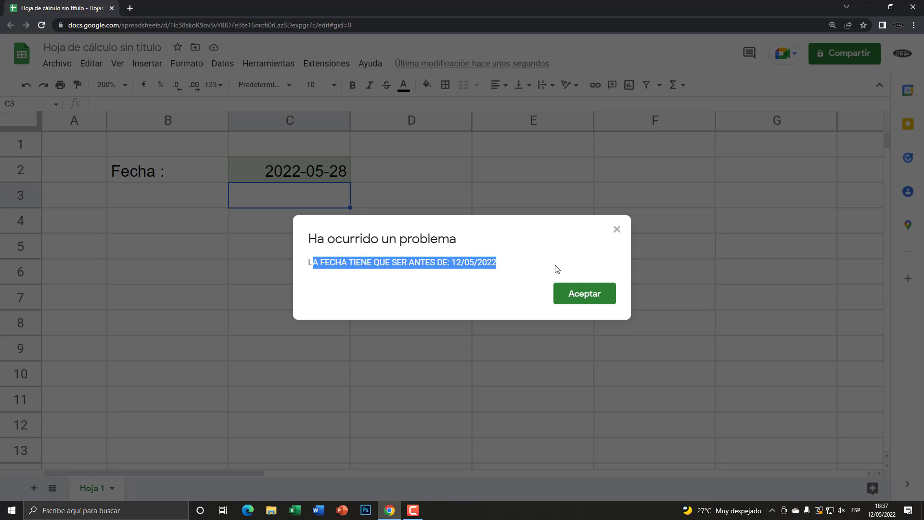
{"action": "left_click", "coordinate": [616, 230]}
{"action": "left_click", "coordinate": [301, 176]}
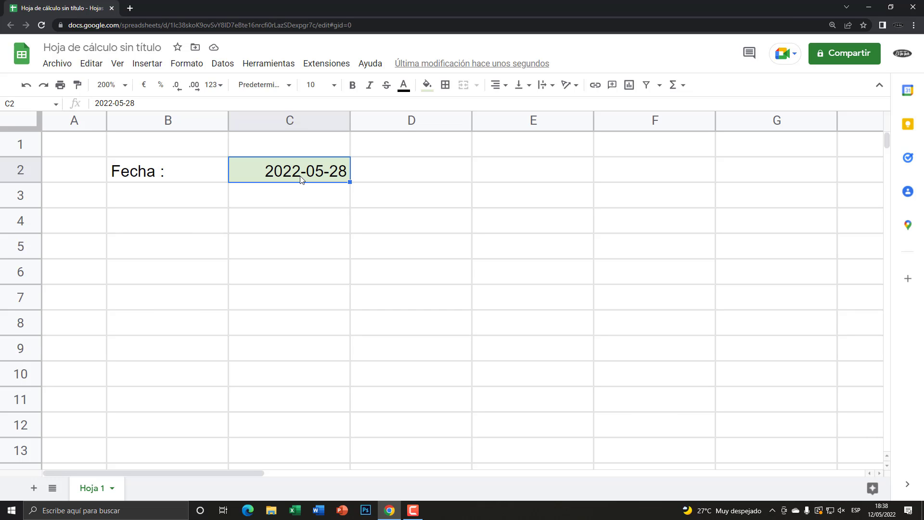
{"action": "left_click", "coordinate": [414, 501]}
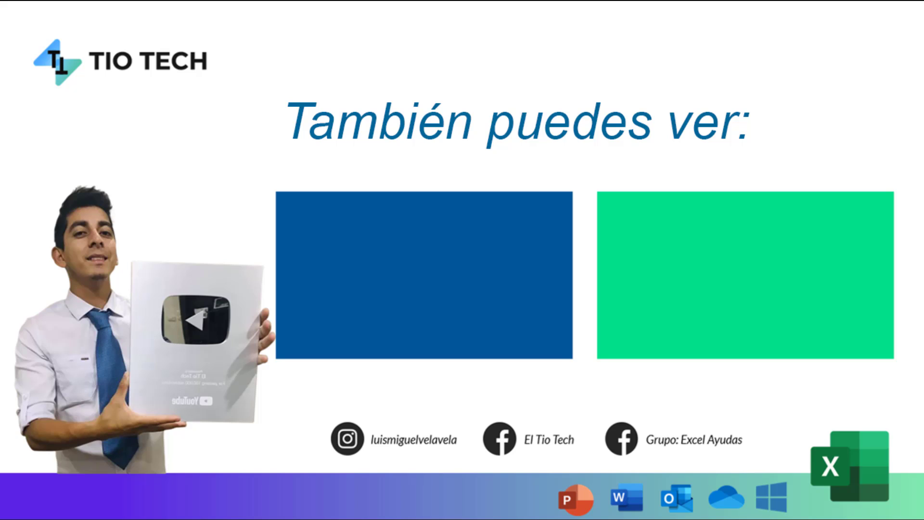